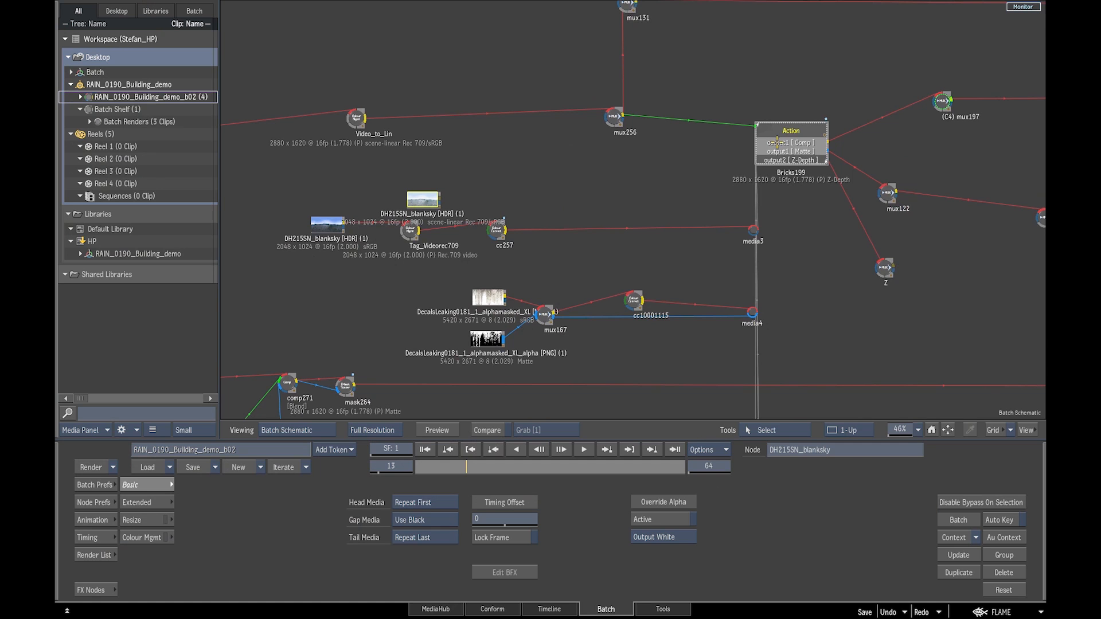
# Open the Bricks199 Action node's schematic and select the substance2 texture node under the Wall_Granit geometry
pyautogui.click(781, 143)
pyautogui.press('Escape')
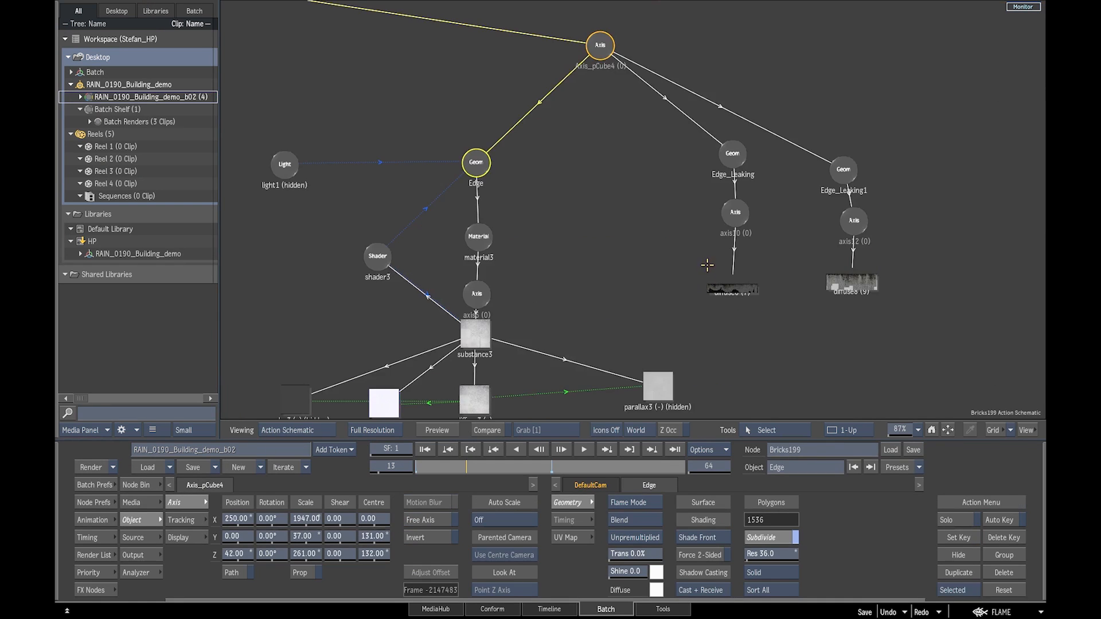
pyautogui.moveTo(765, 222); pyautogui.dragTo(884, 136)
pyautogui.moveTo(803, 219); pyautogui.dragTo(965, 375)
pyautogui.moveTo(611, 282); pyautogui.dragTo(881, 217)
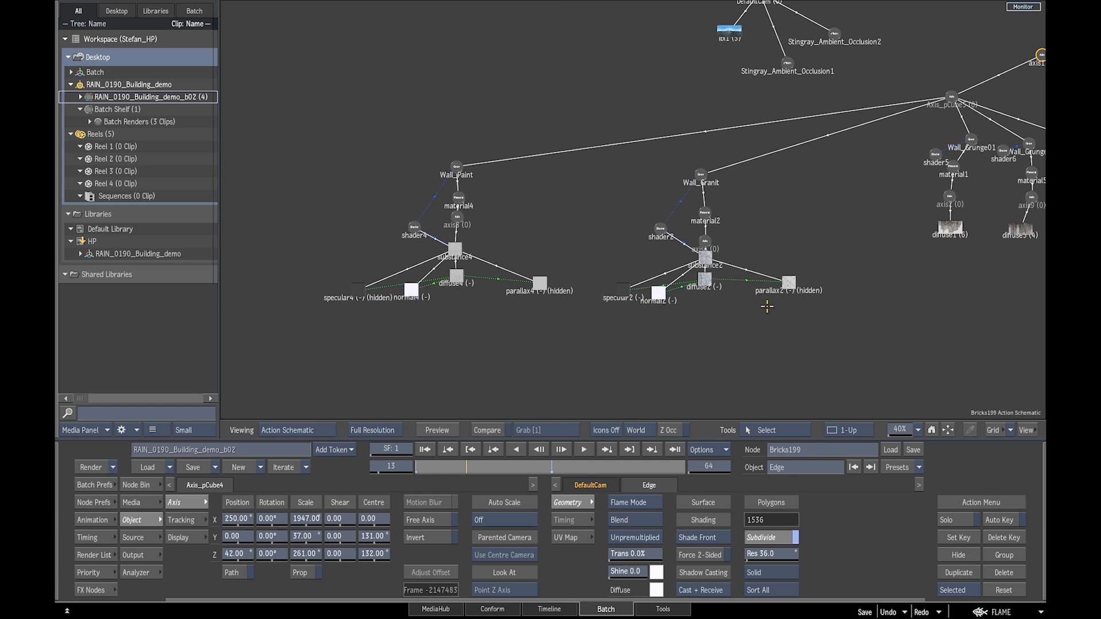
pyautogui.click(705, 256)
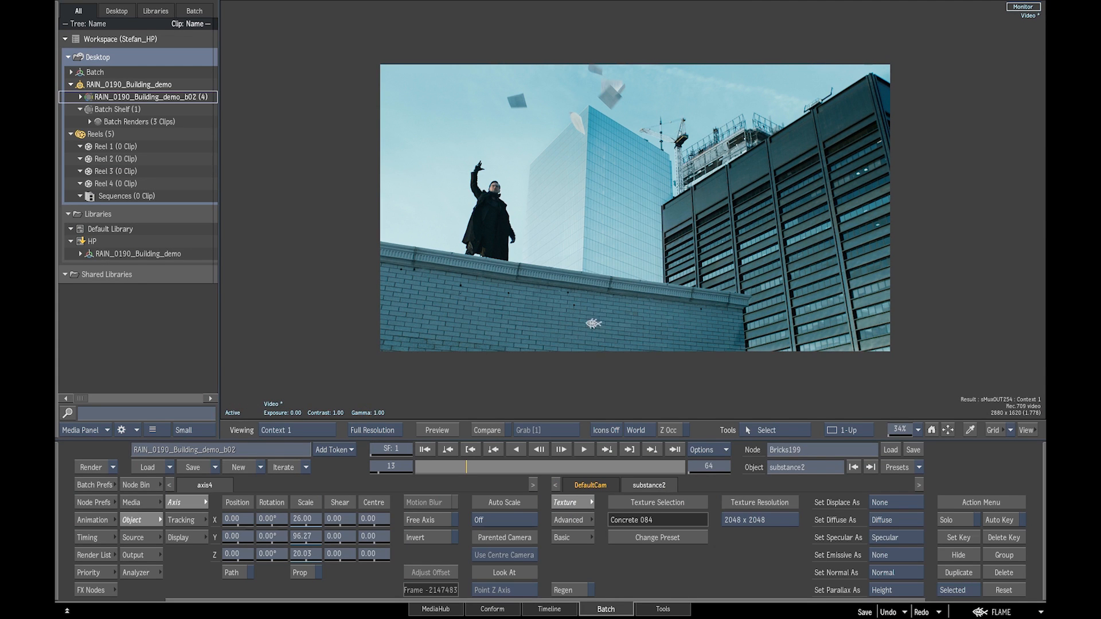
# Compare the Context 2 result with the Action's camera output and examine the substance4 and substance2 texture nodes of the wall
pyautogui.press('2')
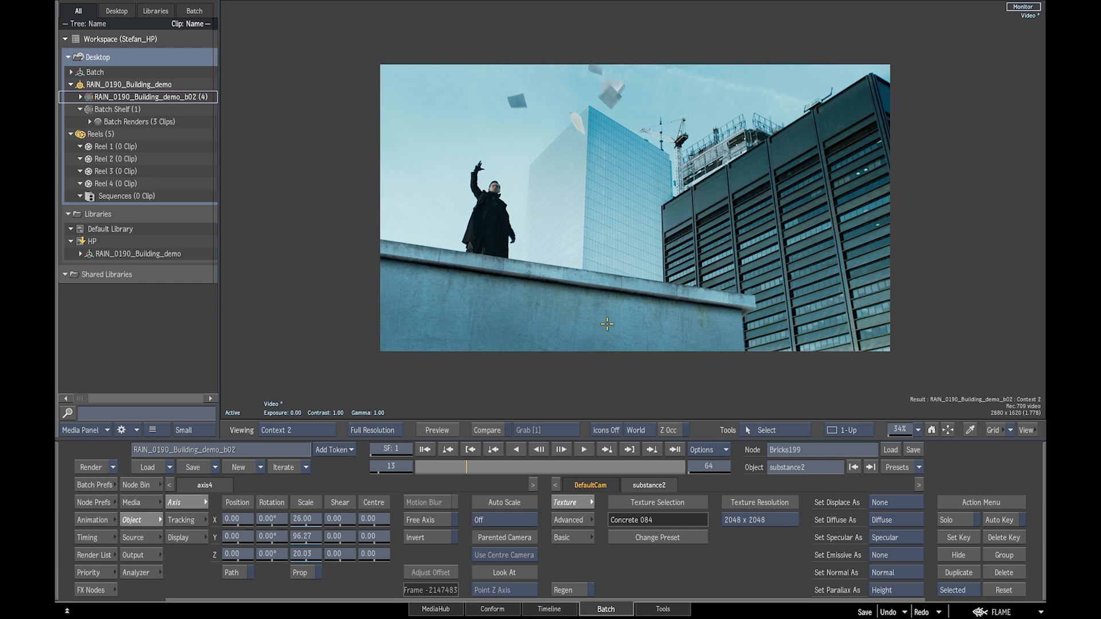
pyautogui.press('F4')
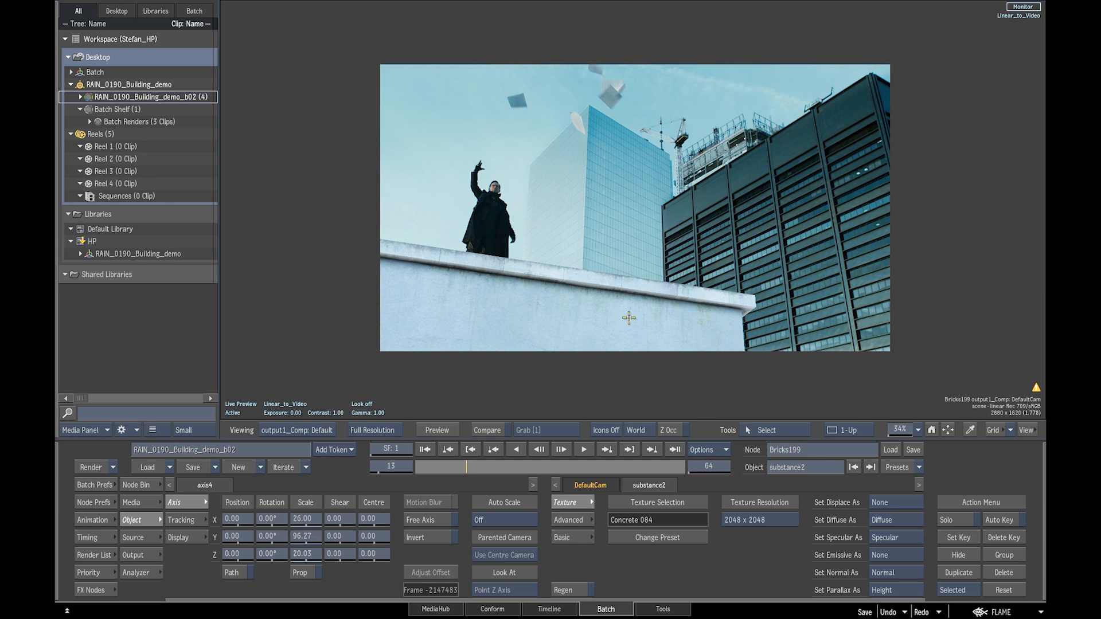
pyautogui.press('2')
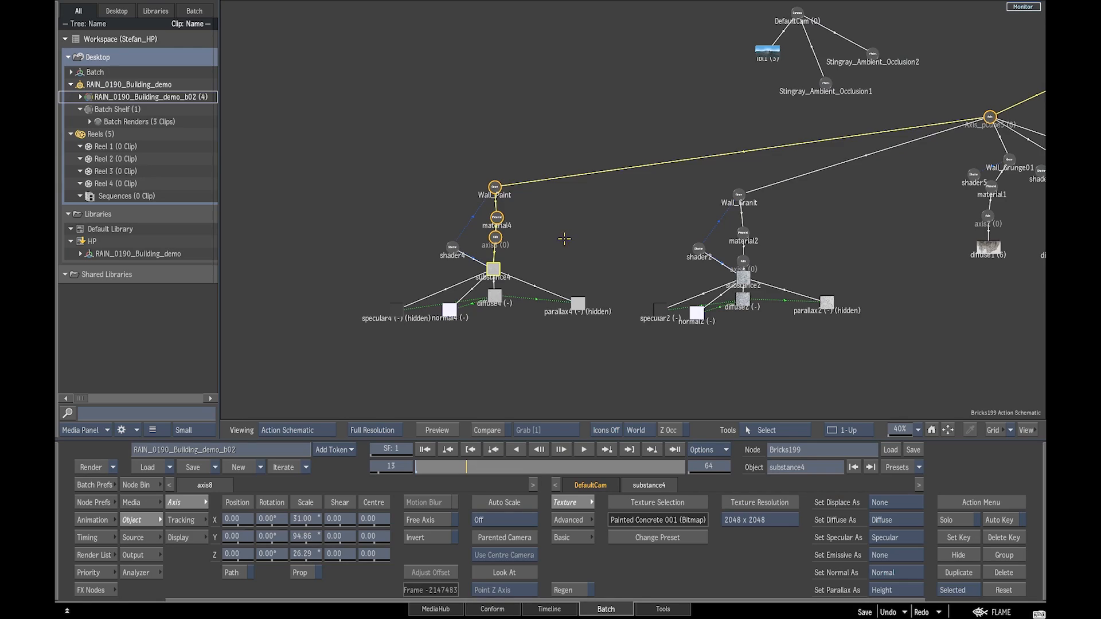
pyautogui.press('F1')
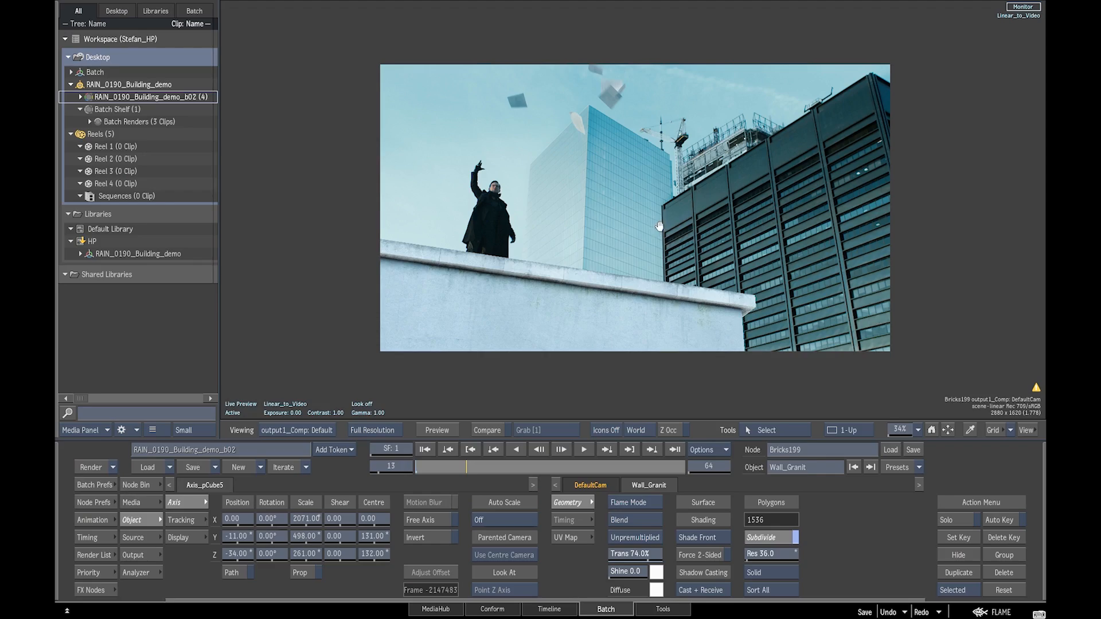
pyautogui.press('1')
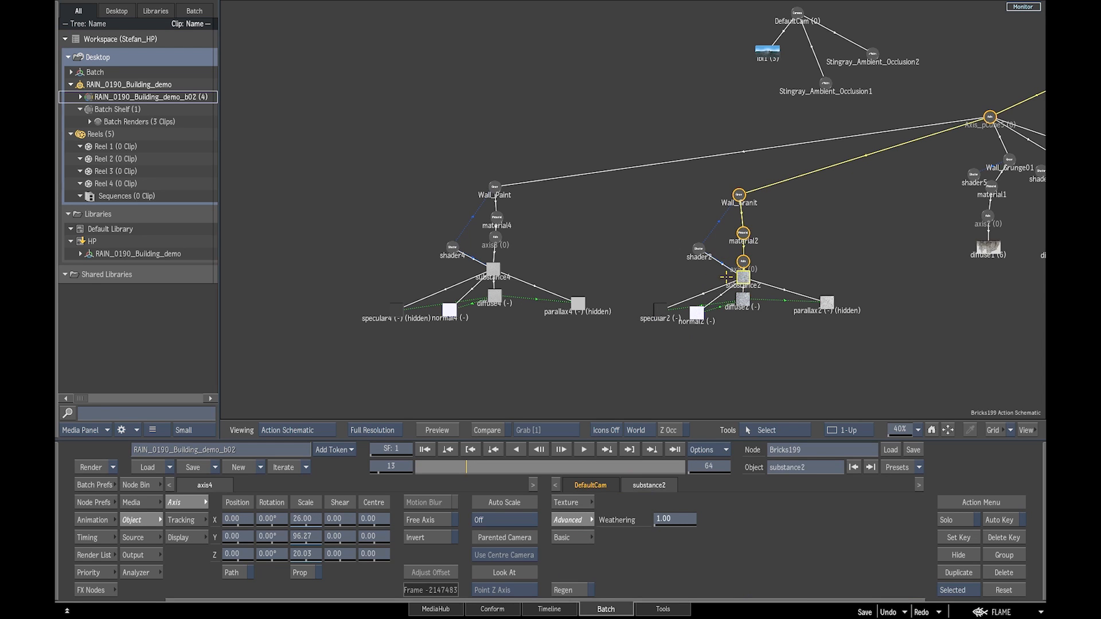
pyautogui.press('F4')
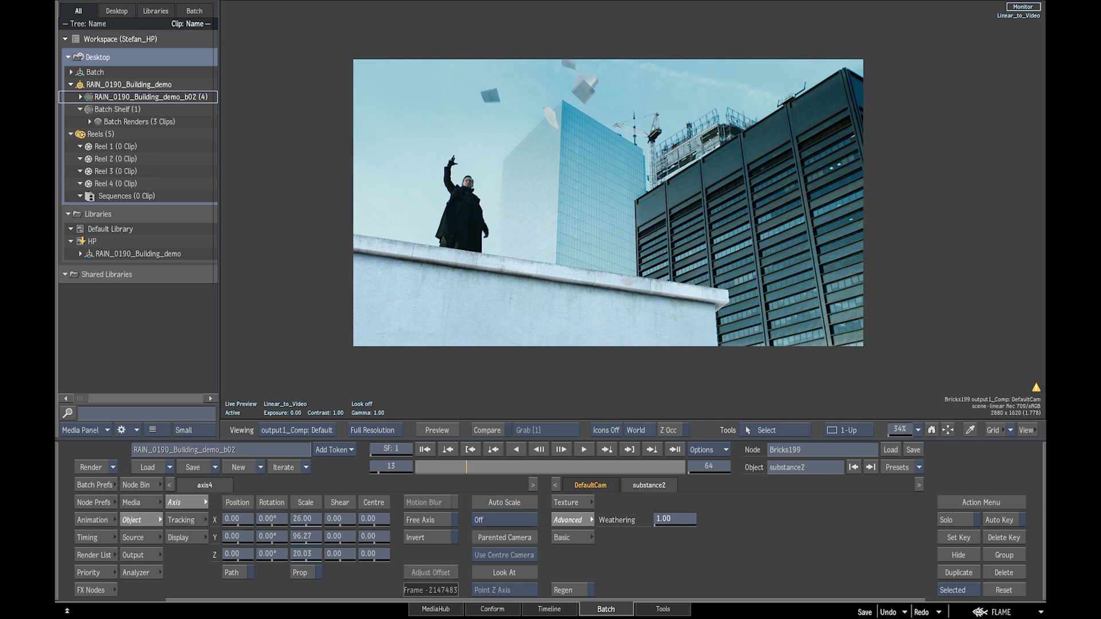
pyautogui.press('2')
pyautogui.press('F4')
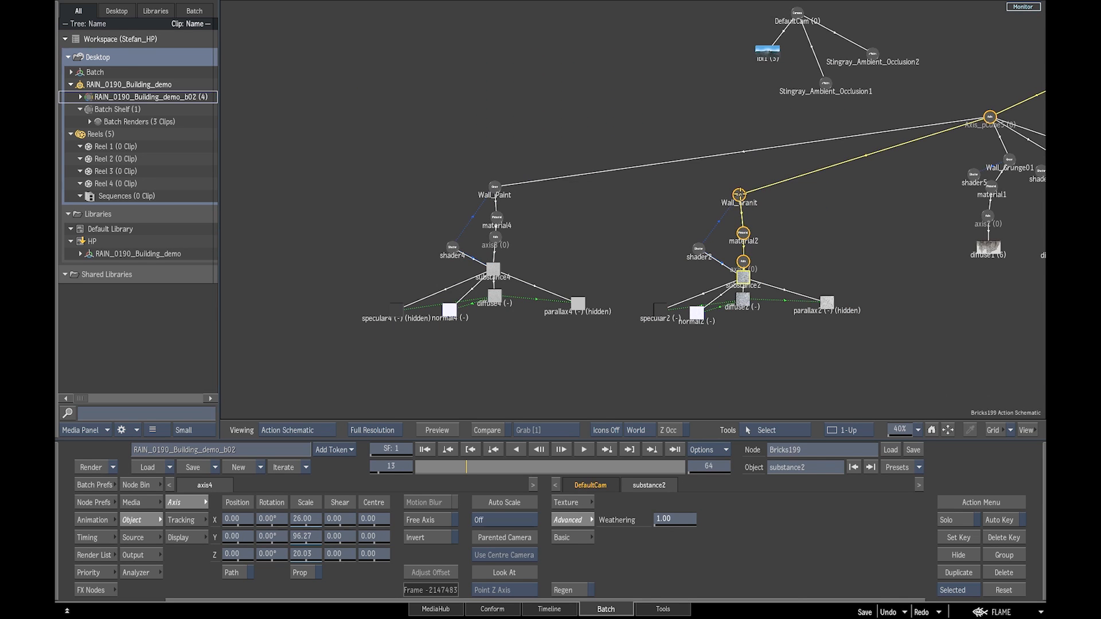
# Try a transparency of 20% on the Wall_Granit geometry while viewing the Context 2 result
pyautogui.click(739, 194)
pyautogui.press('F1')
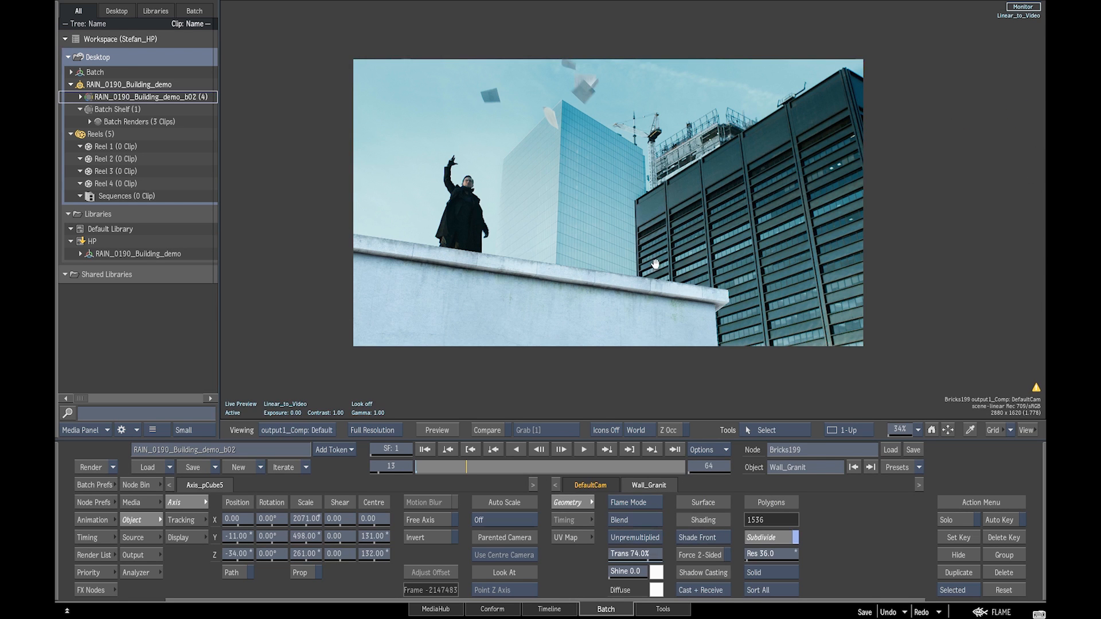
pyautogui.press('2')
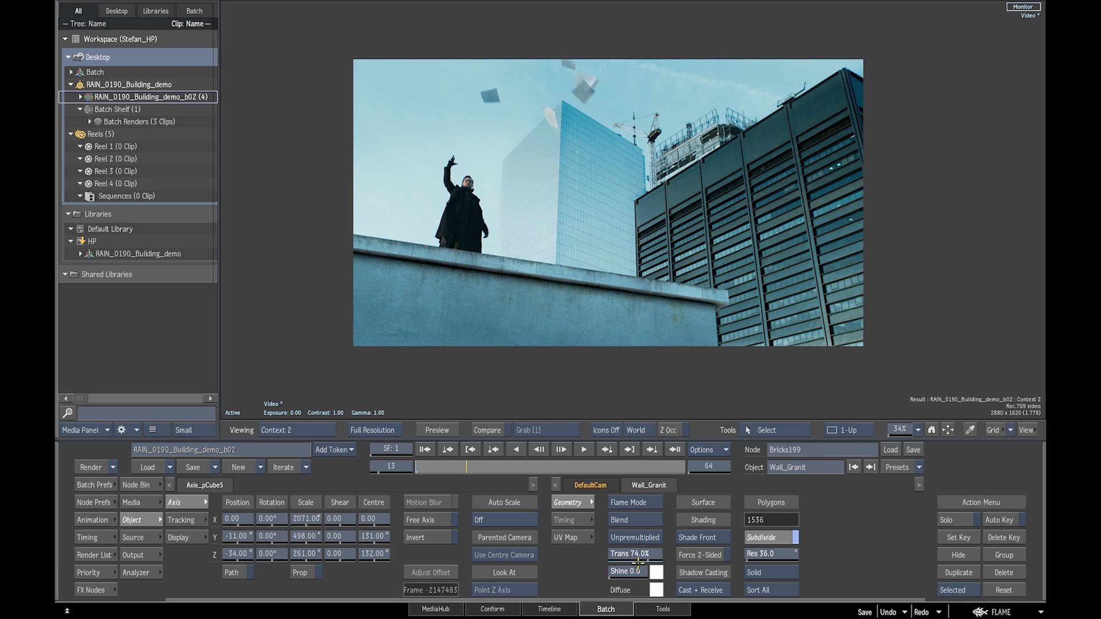
pyautogui.click(635, 589)
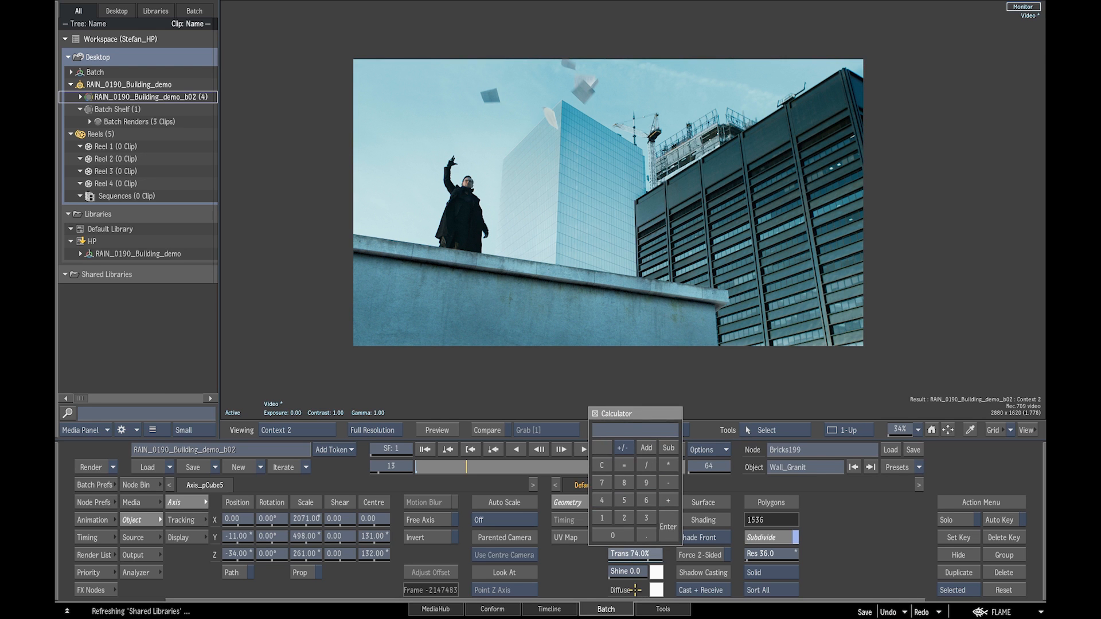
pyautogui.press('Return')
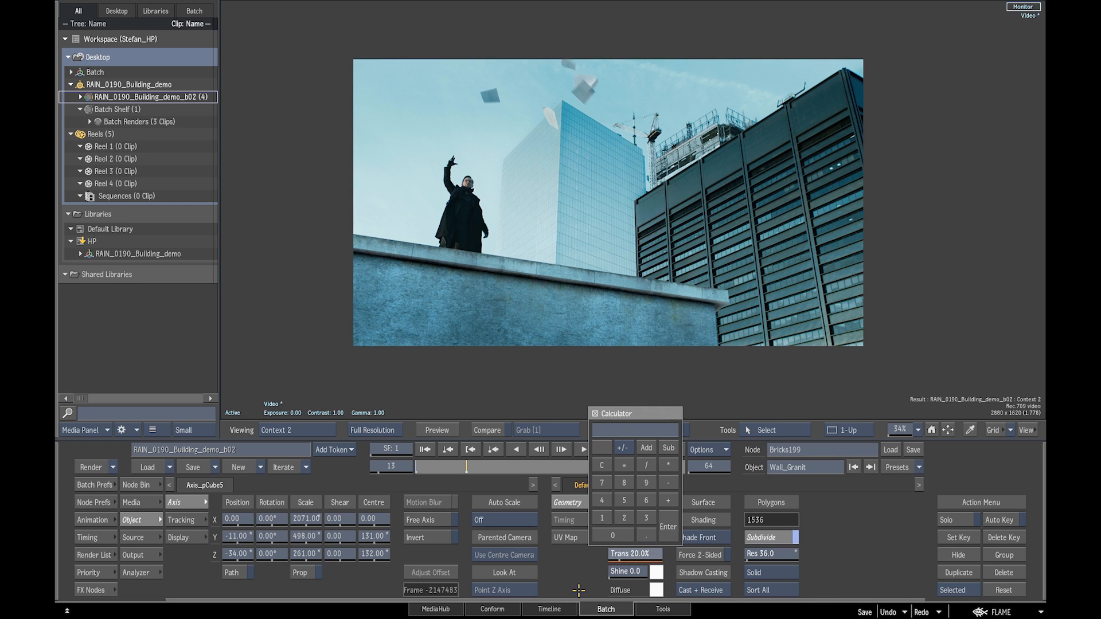
pyautogui.click(840, 532)
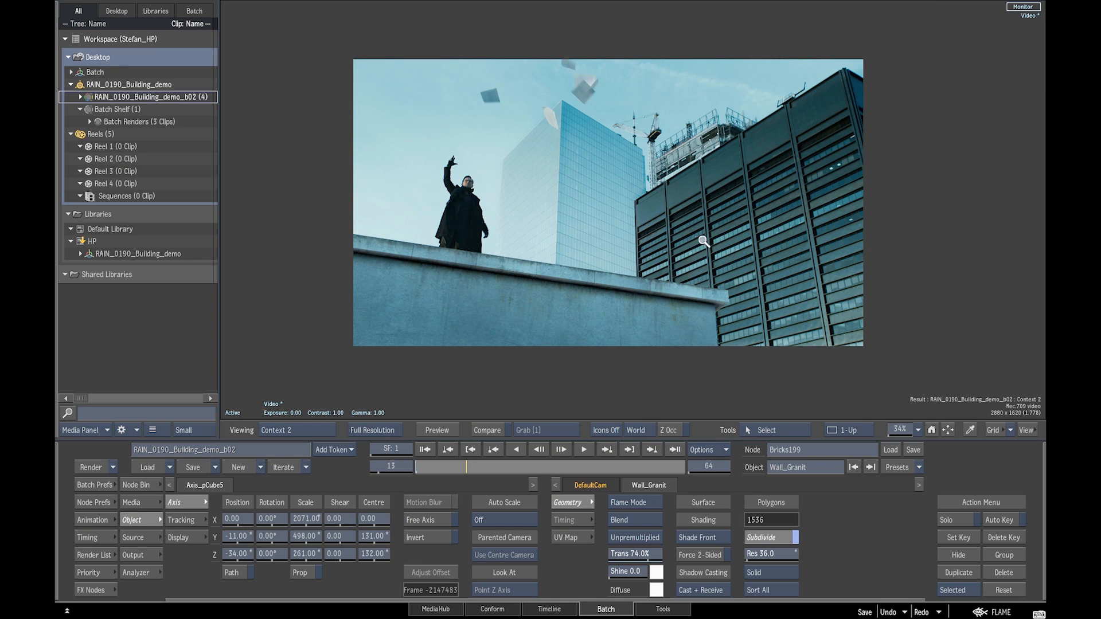
# Examine the wall close up, try an Age of 0 on the substance4 painted concrete texture and restore it to 1
pyautogui.click(703, 241)
pyautogui.moveTo(714, 261); pyautogui.dragTo(745, 240)
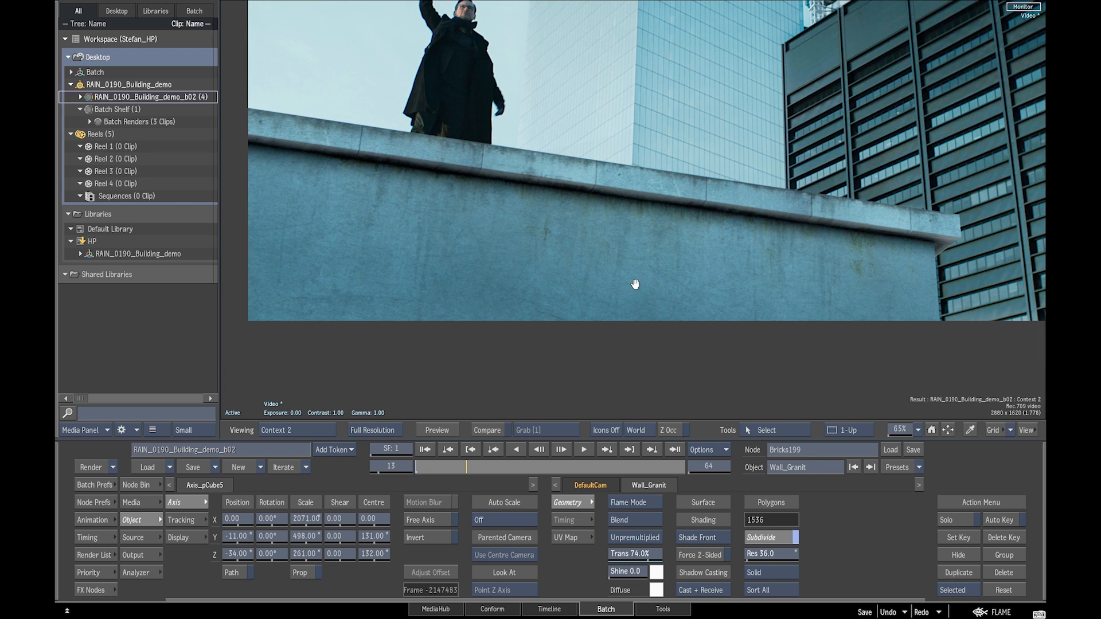
pyautogui.press('F4')
pyautogui.moveTo(626, 272); pyautogui.dragTo(714, 230)
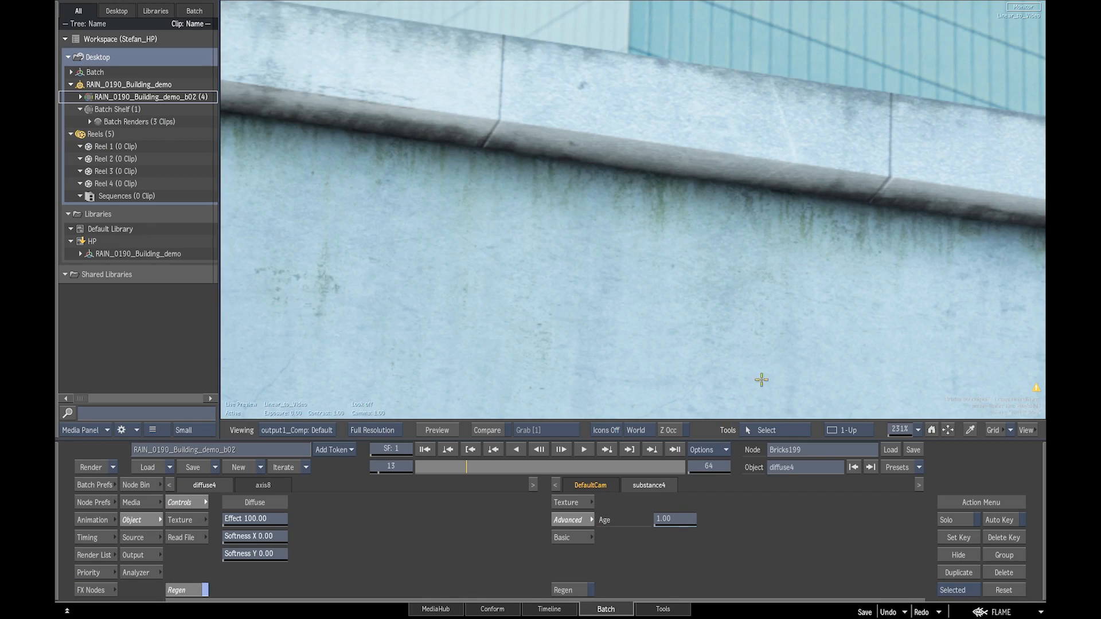
pyautogui.moveTo(779, 351); pyautogui.dragTo(700, 383)
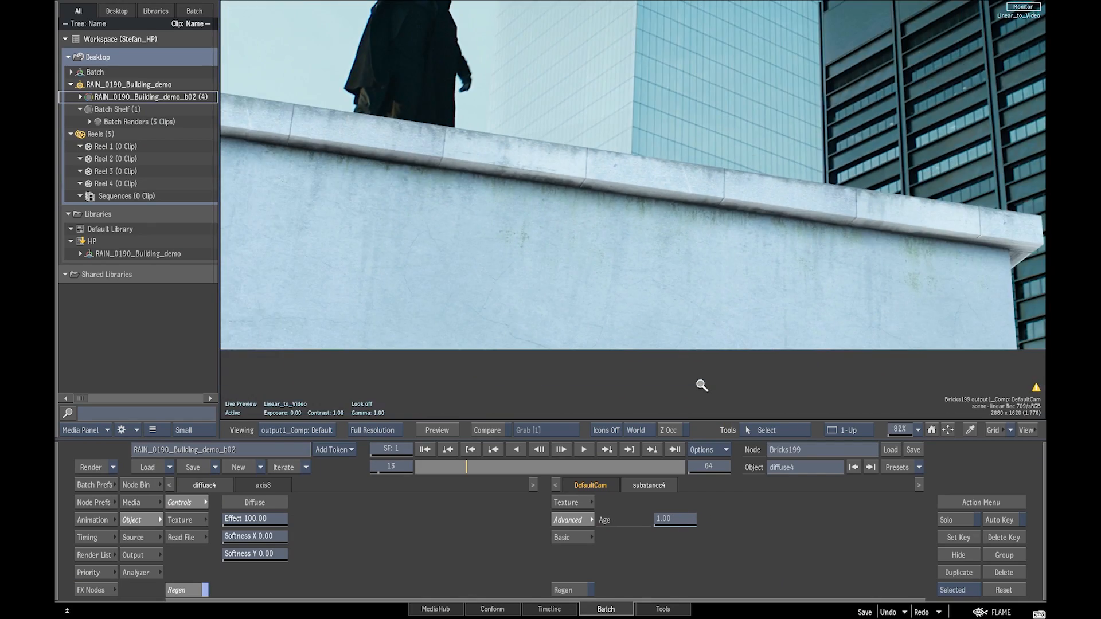
pyautogui.click(675, 519)
pyautogui.write('0')
pyautogui.press('Return')
pyautogui.click(677, 519)
pyautogui.write('1')
pyautogui.press('Return')
pyautogui.press('Escape')
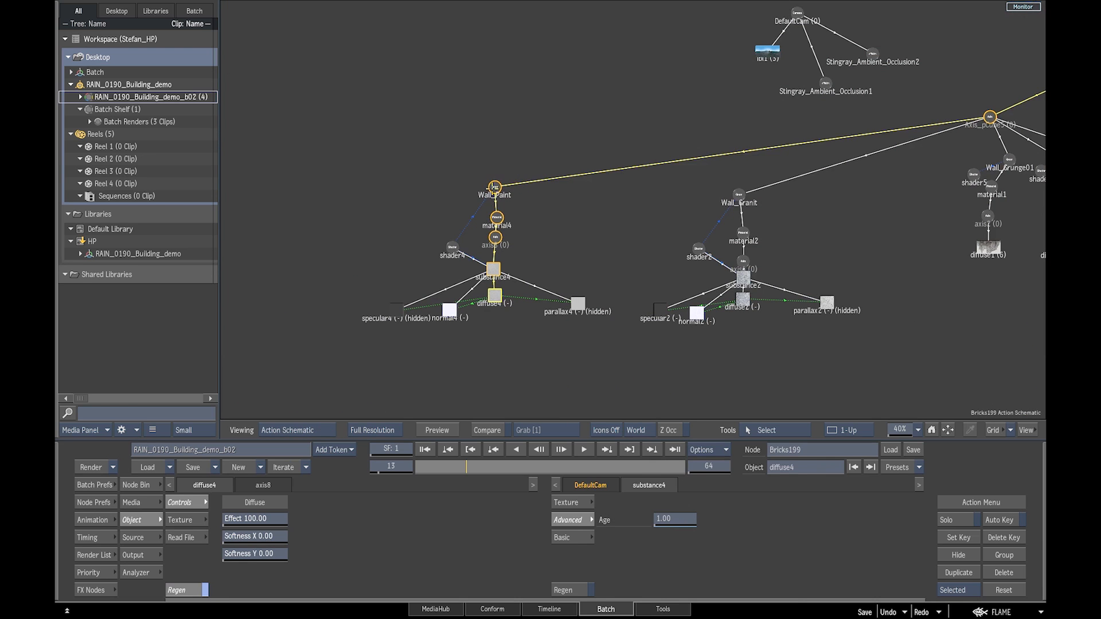
# Select the Wall_Paint and Wall_Granit geometries in turn and examine the wall's stains and cracks close up in the camera output
pyautogui.click(495, 187)
pyautogui.moveTo(494, 187); pyautogui.dragTo(498, 187)
pyautogui.press('Escape')
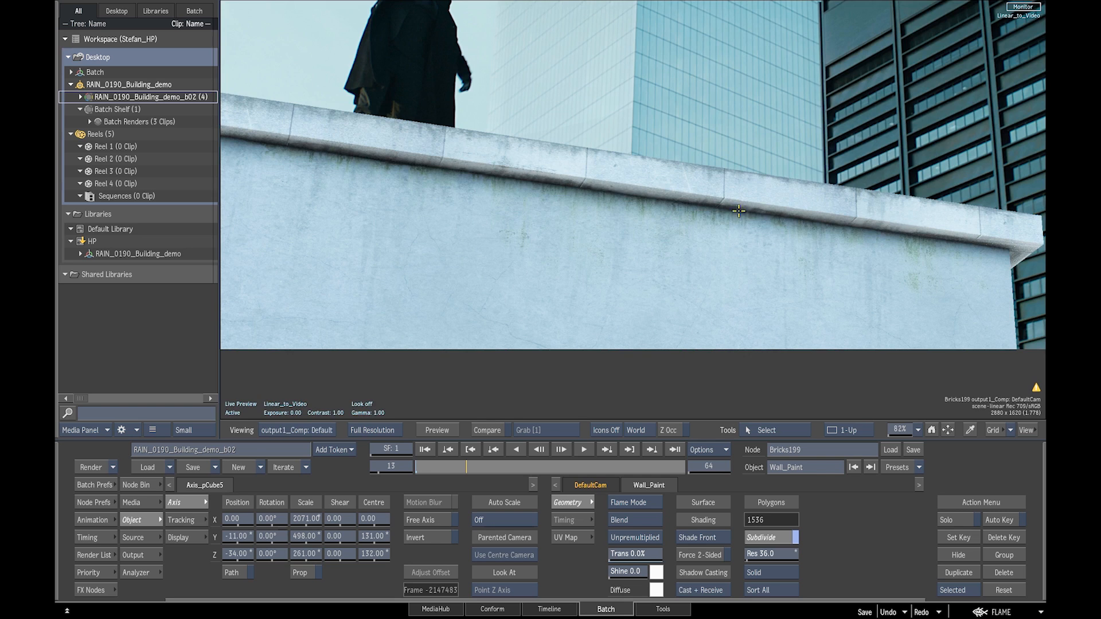
pyautogui.press('Escape')
pyautogui.click(740, 195)
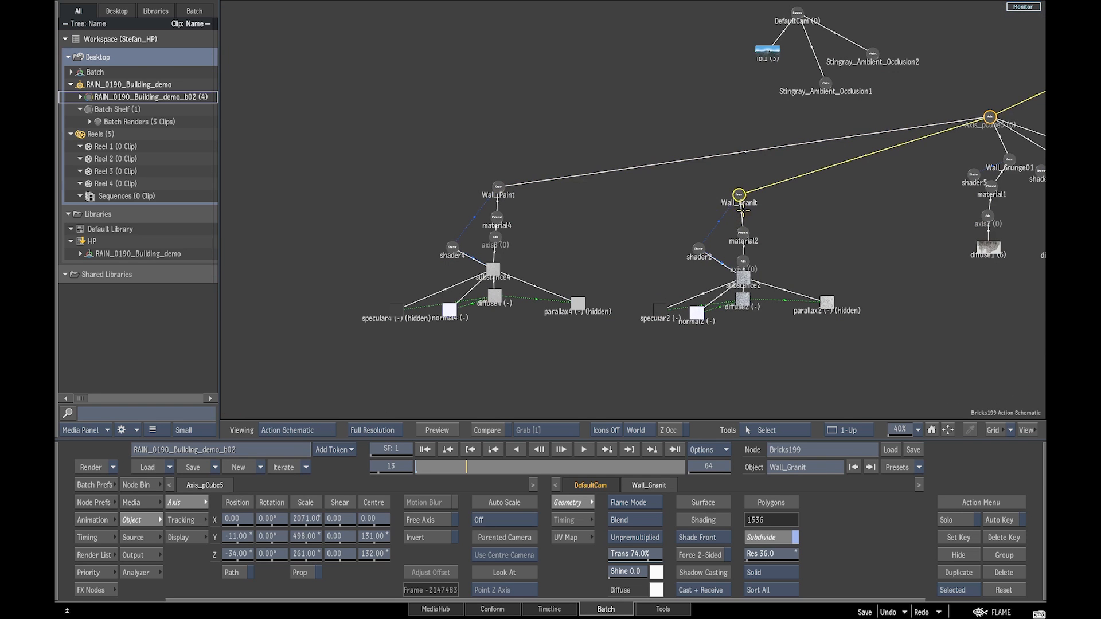
pyautogui.press('Escape')
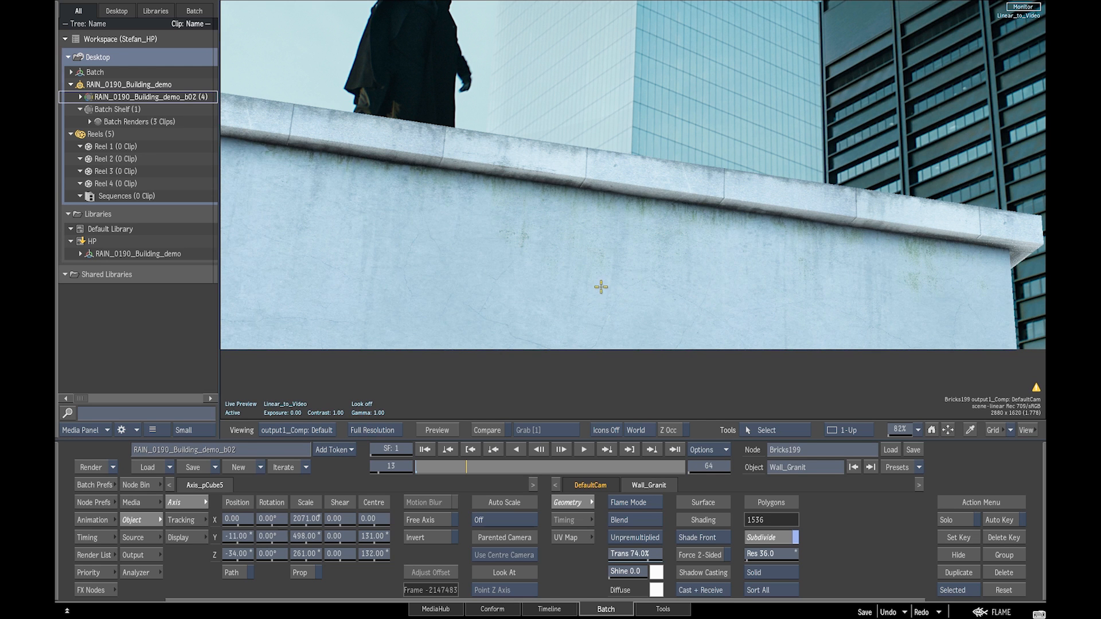
pyautogui.moveTo(629, 276); pyautogui.dragTo(904, 141)
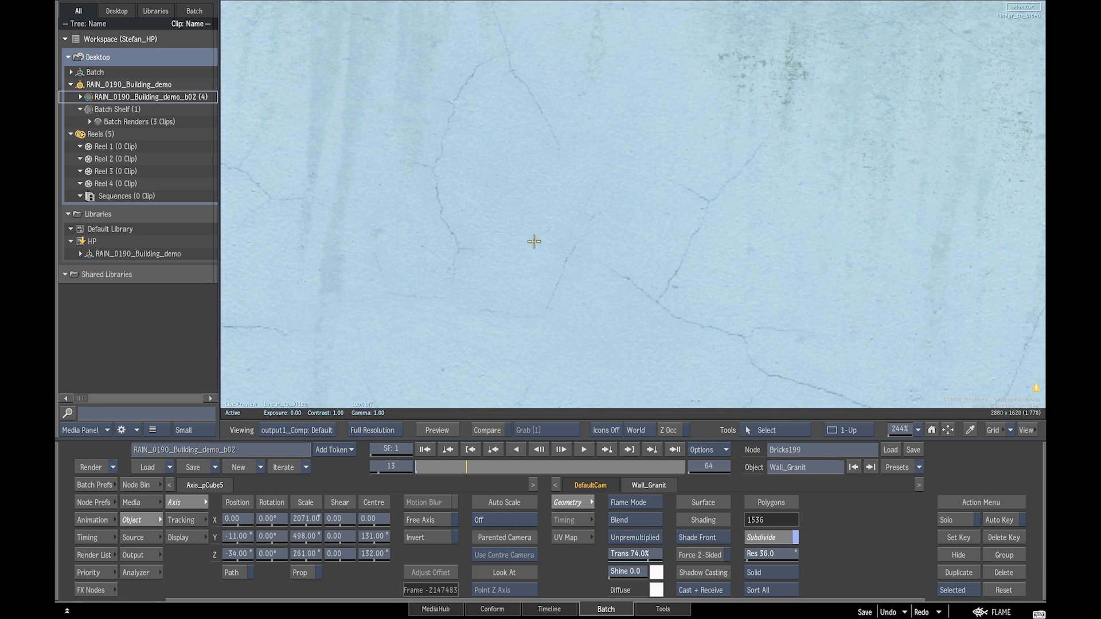
pyautogui.moveTo(533, 242); pyautogui.dragTo(617, 394)
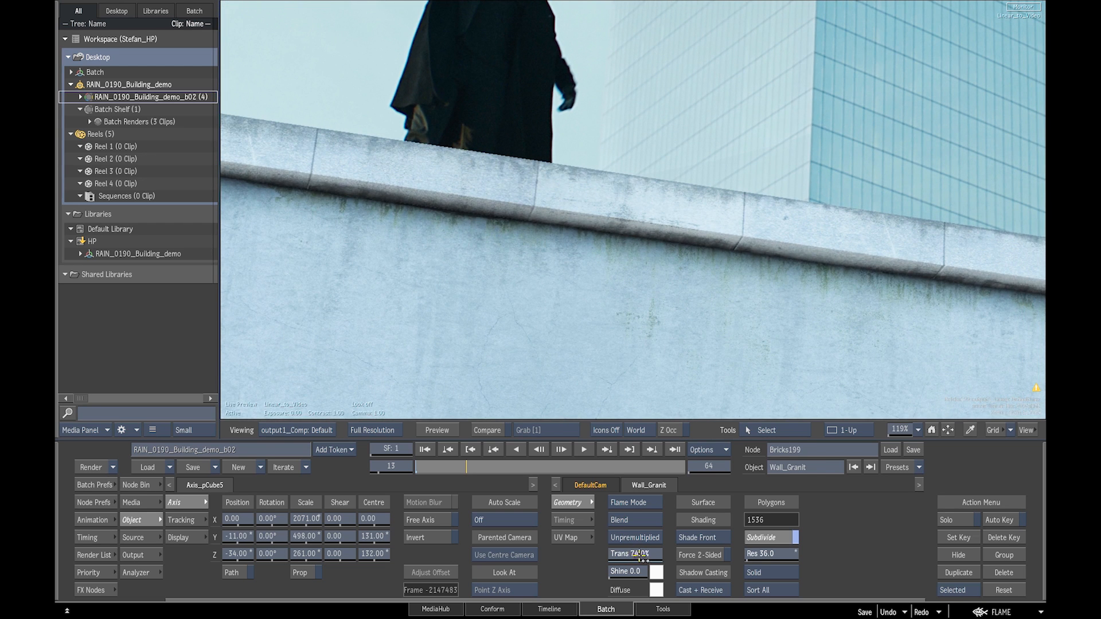
pyautogui.click(644, 554)
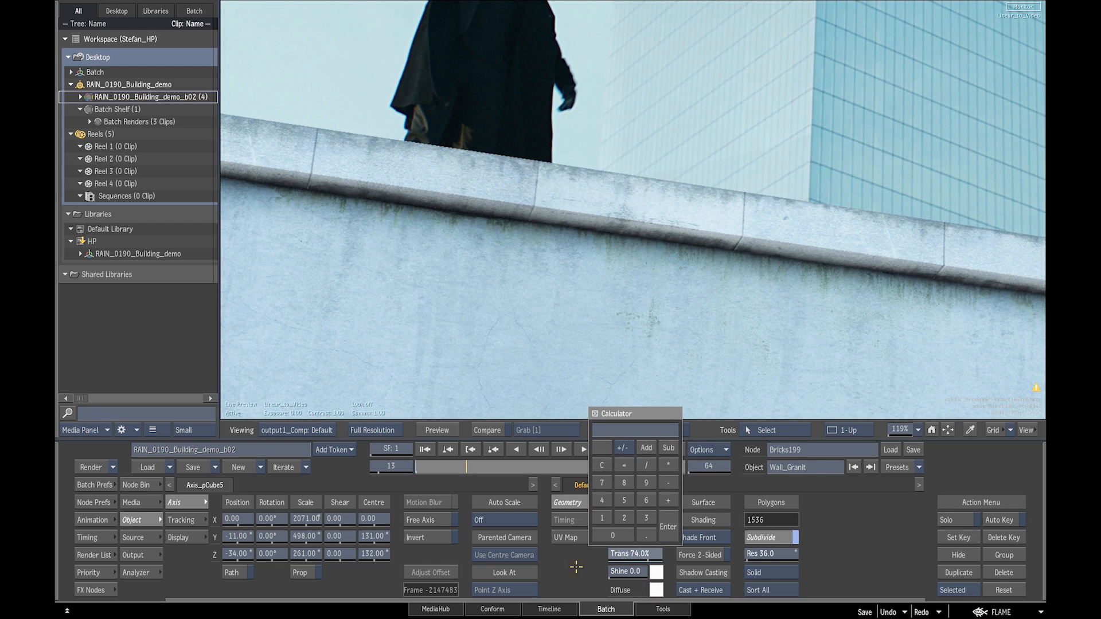
pyautogui.click(600, 562)
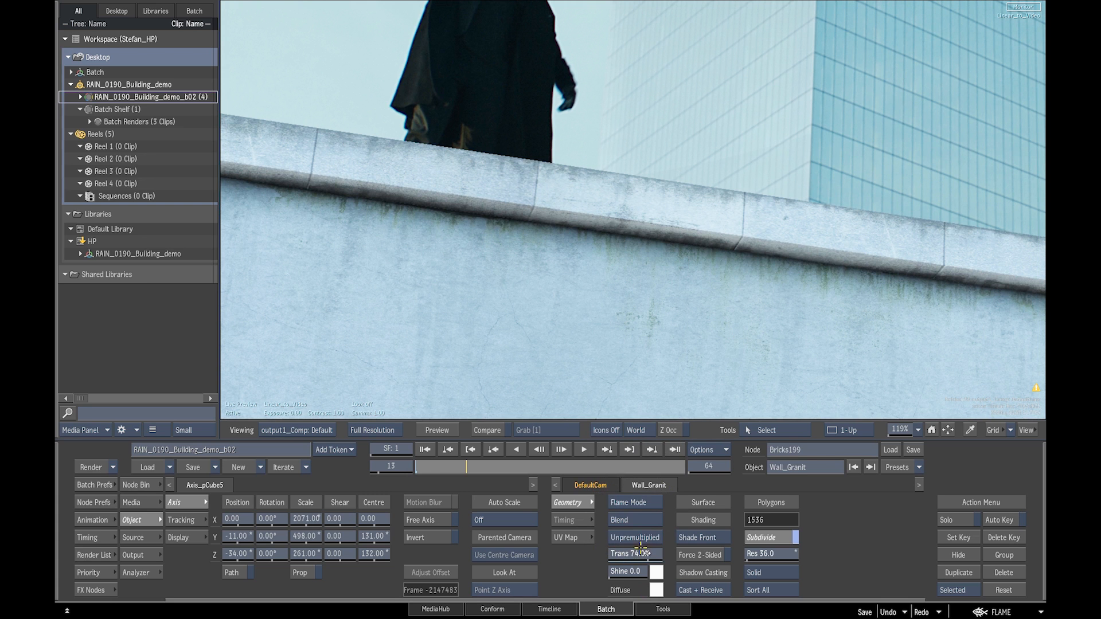
# Try a Weathering of 0 on Wall_Granit's substance2 texture in the camera output and restore it to 1
pyautogui.press('F4')
pyautogui.moveTo(713, 269); pyautogui.dragTo(628, 279)
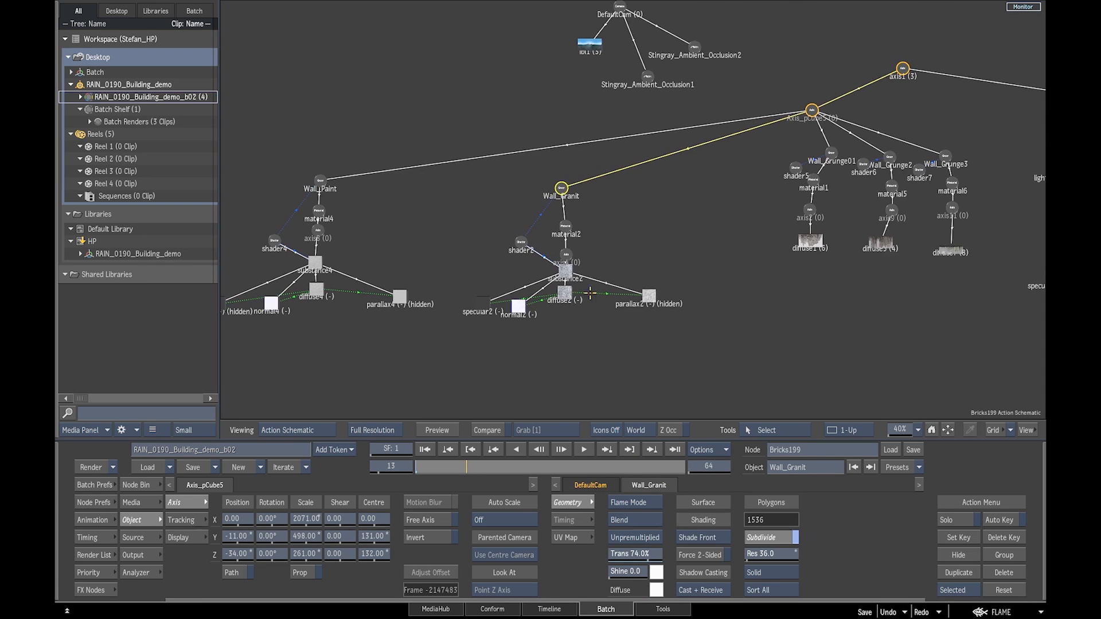
pyautogui.click(564, 293)
pyautogui.click(566, 271)
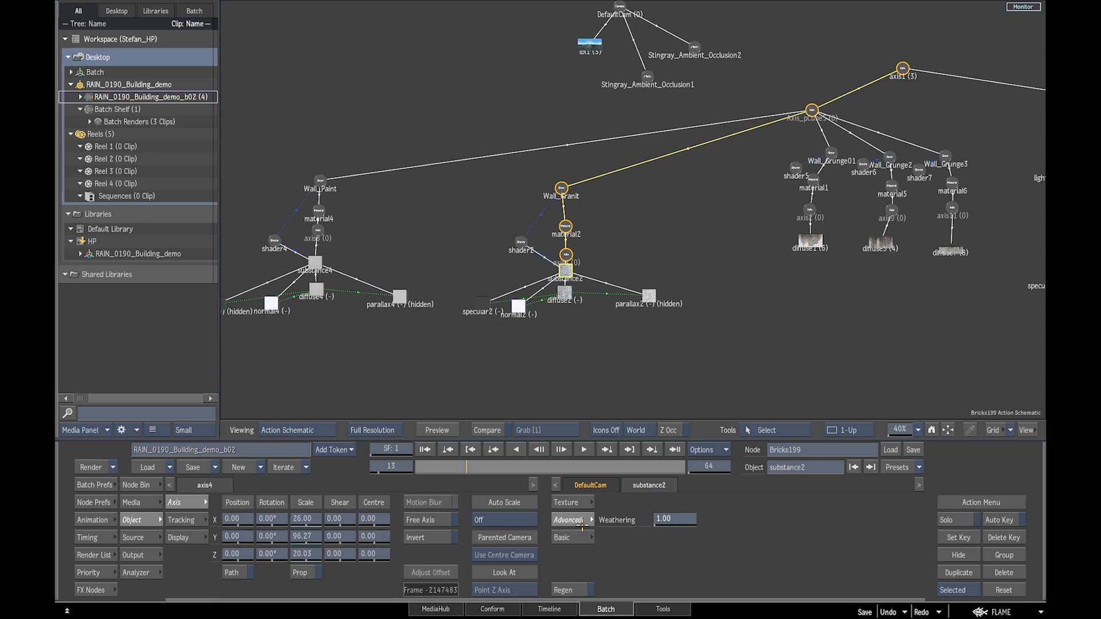
pyautogui.press('F4')
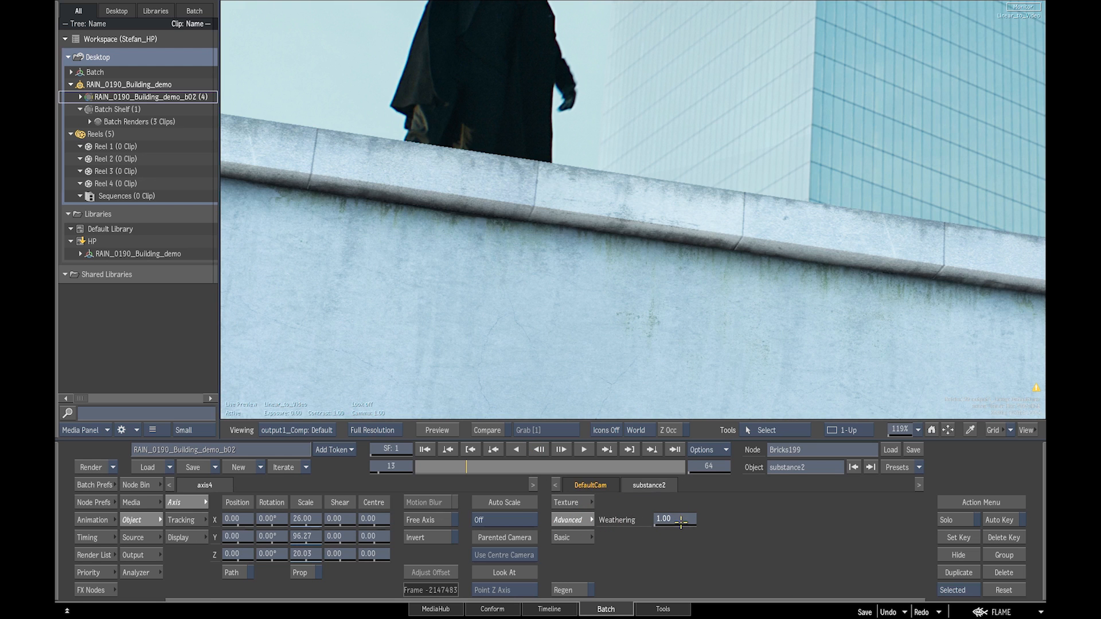
pyautogui.click(680, 519)
pyautogui.write('0')
pyautogui.press('Return')
pyautogui.moveTo(681, 517); pyautogui.dragTo(695, 521)
pyautogui.press('Escape')
# Toggle the visibility of Wall_Grunge01, Wall_Grunge2 and Wall_Grunge3 to examine each grunge layer on the wall, and return to the Batch schematic
pyautogui.moveTo(817, 249); pyautogui.dragTo(621, 229)
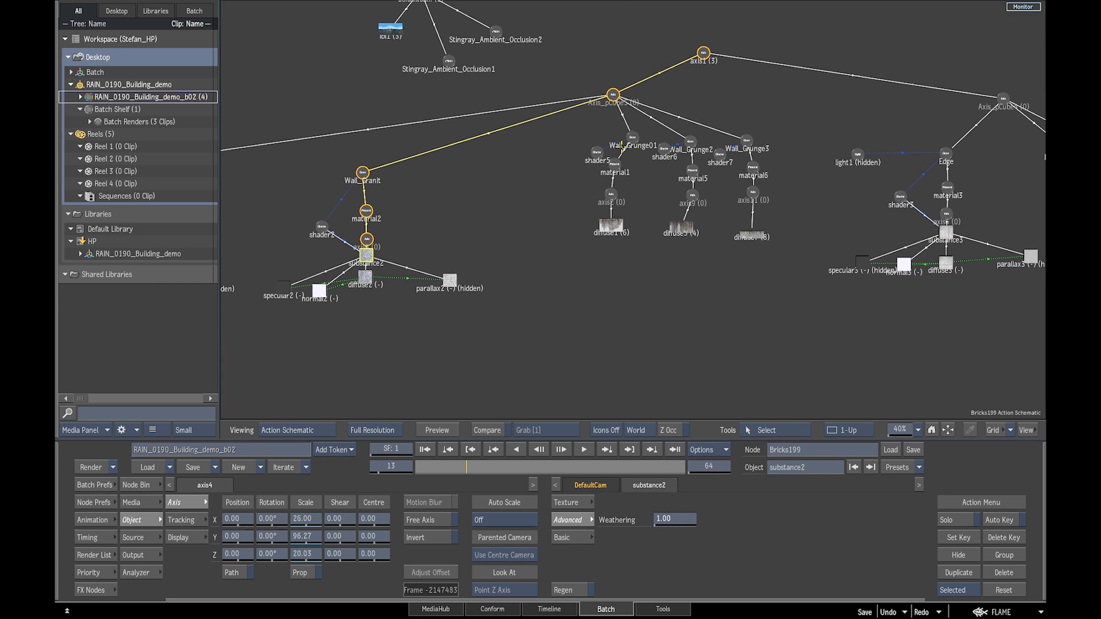
pyautogui.click(626, 160)
pyautogui.press('Escape')
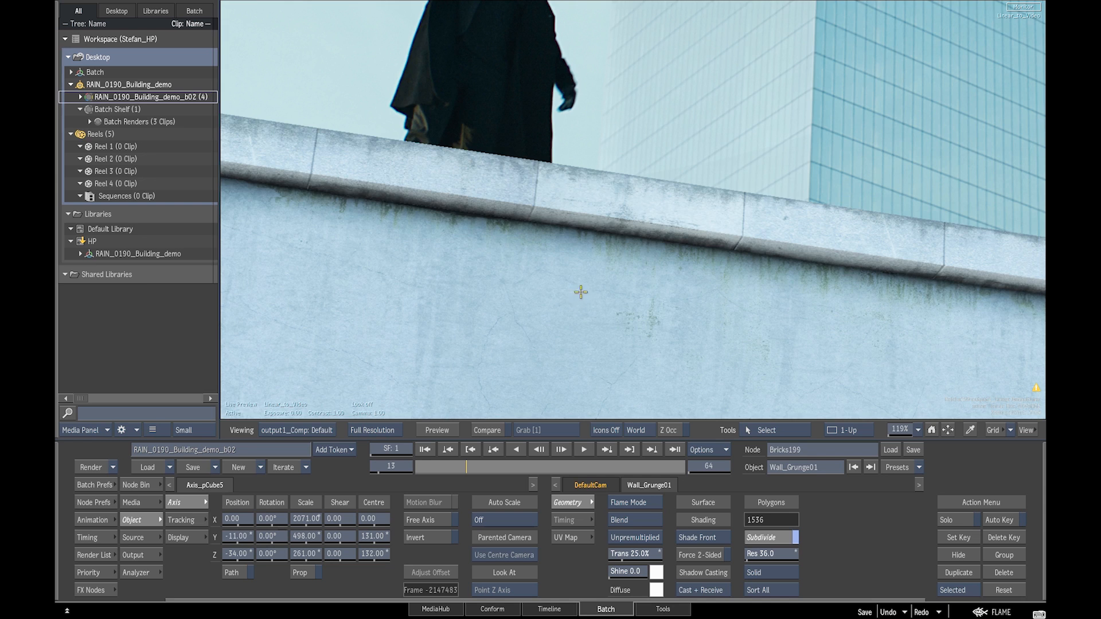
pyautogui.press('Escape')
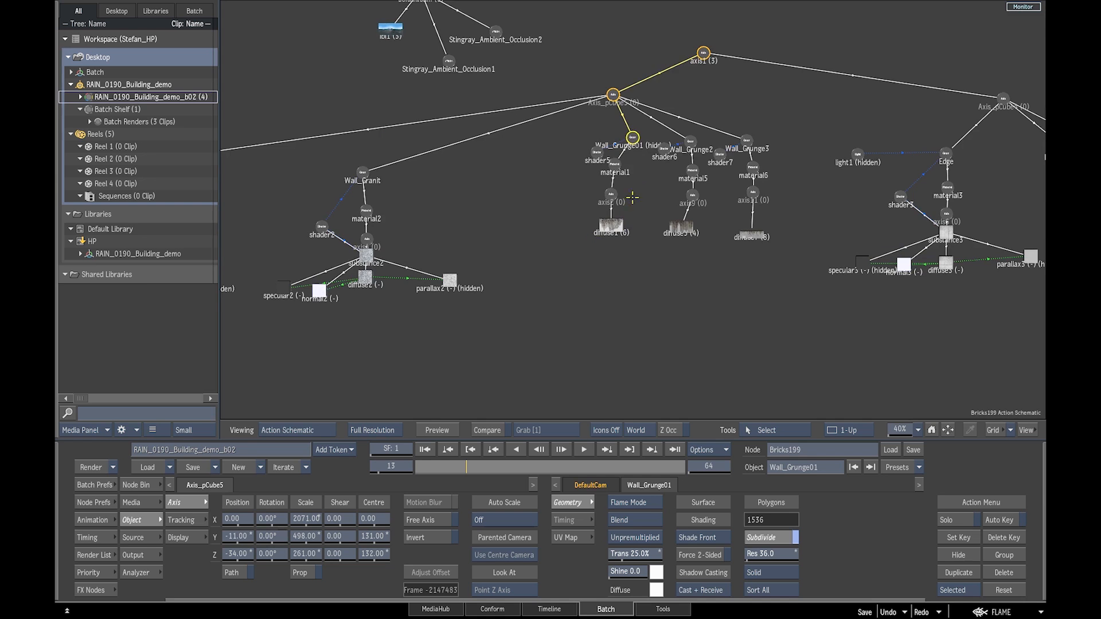
pyautogui.click(608, 236)
pyautogui.press('Escape')
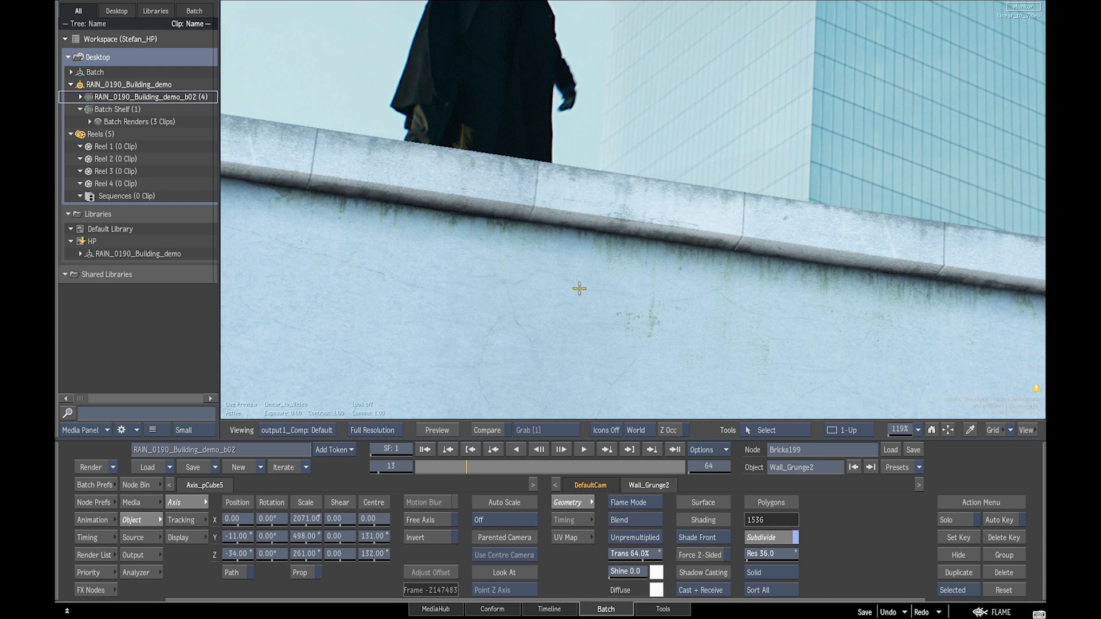
pyautogui.press('F4')
pyautogui.click(747, 138)
pyautogui.press('F4')
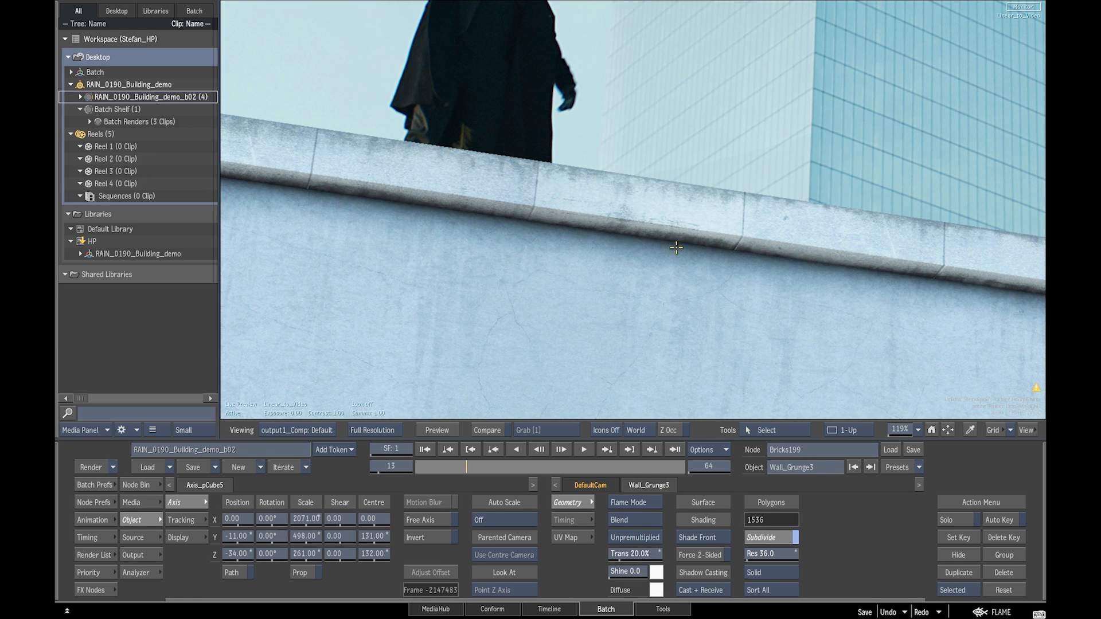
pyautogui.press('Tab')
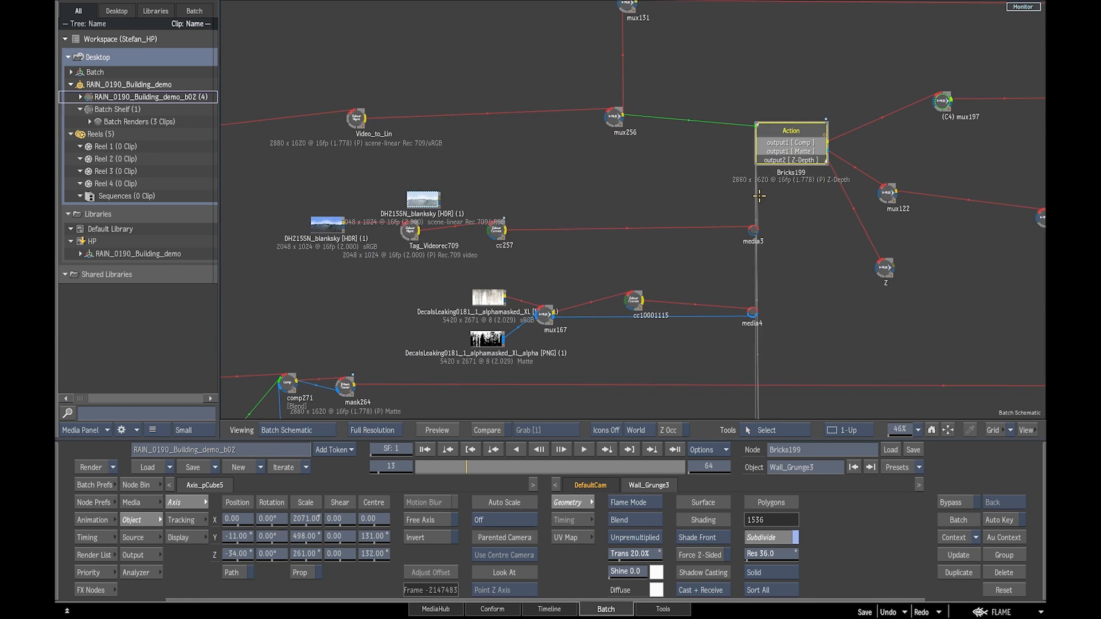
# Select Wall_Grunge3's diffuse7 texture in the Bricks199 Action schematic and locate its leaking-decal input in the Batch schematic
pyautogui.press('F8')
pyautogui.click(752, 234)
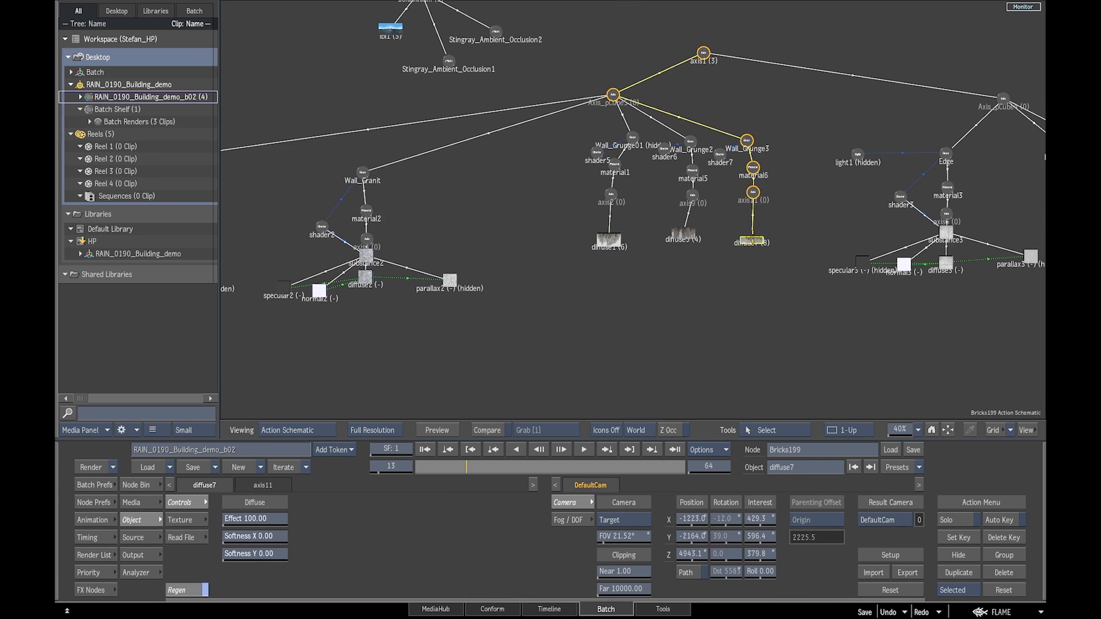
pyautogui.press('Escape')
pyautogui.moveTo(649, 304); pyautogui.dragTo(741, 35)
pyautogui.moveTo(752, 297); pyautogui.dragTo(722, 87)
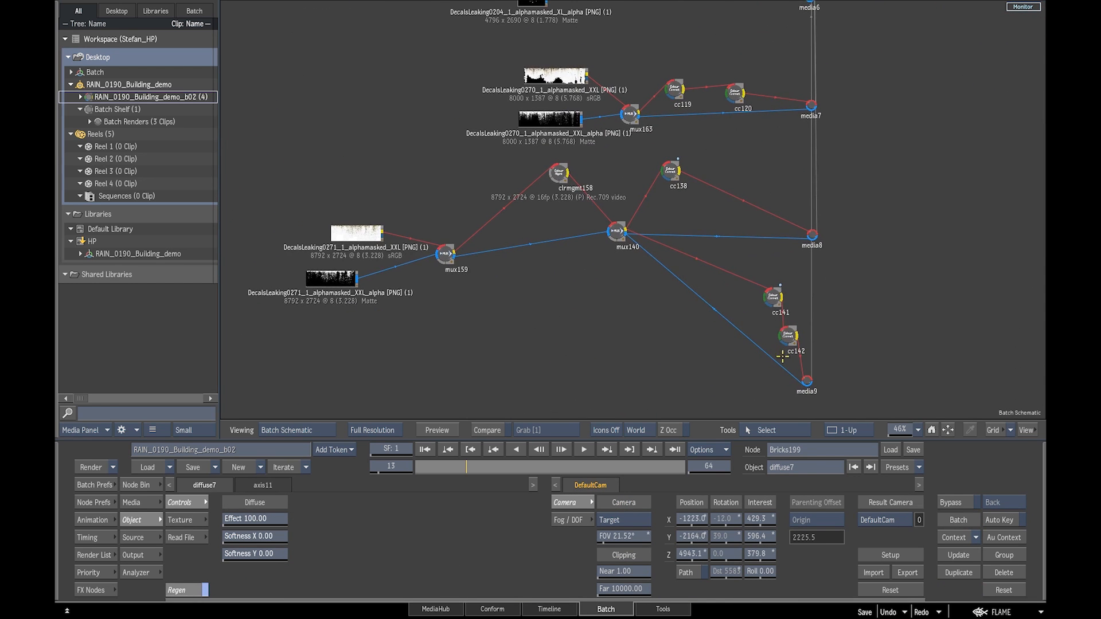
# Select the cc138 colour correction feeding media8, examine its resulting stain texture, and return to the Batch schematic
pyautogui.click(677, 170)
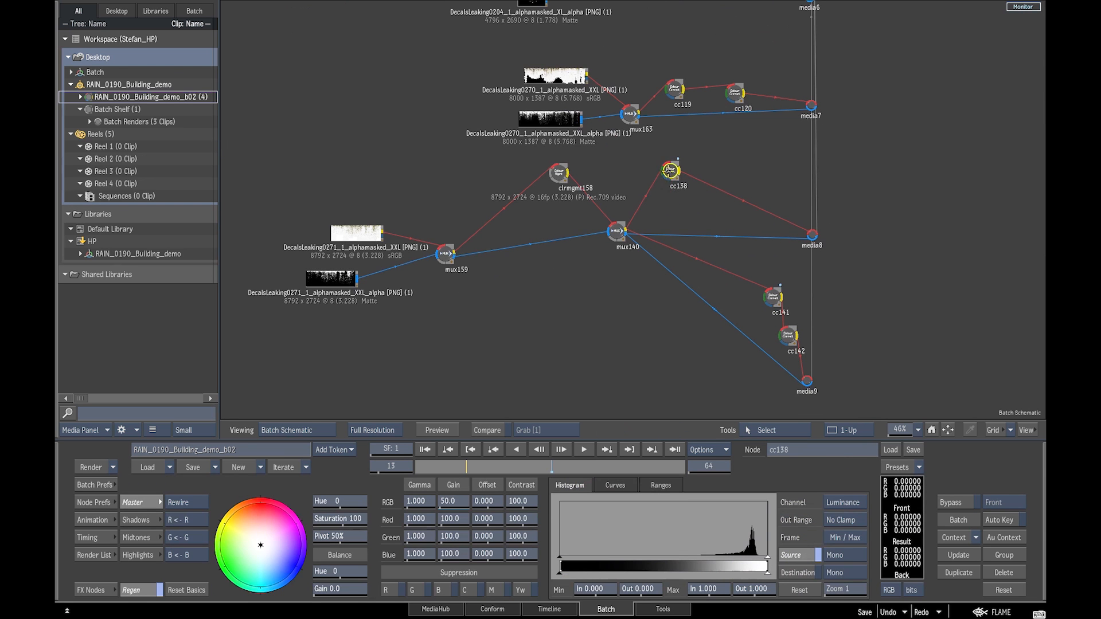
pyautogui.press('F4')
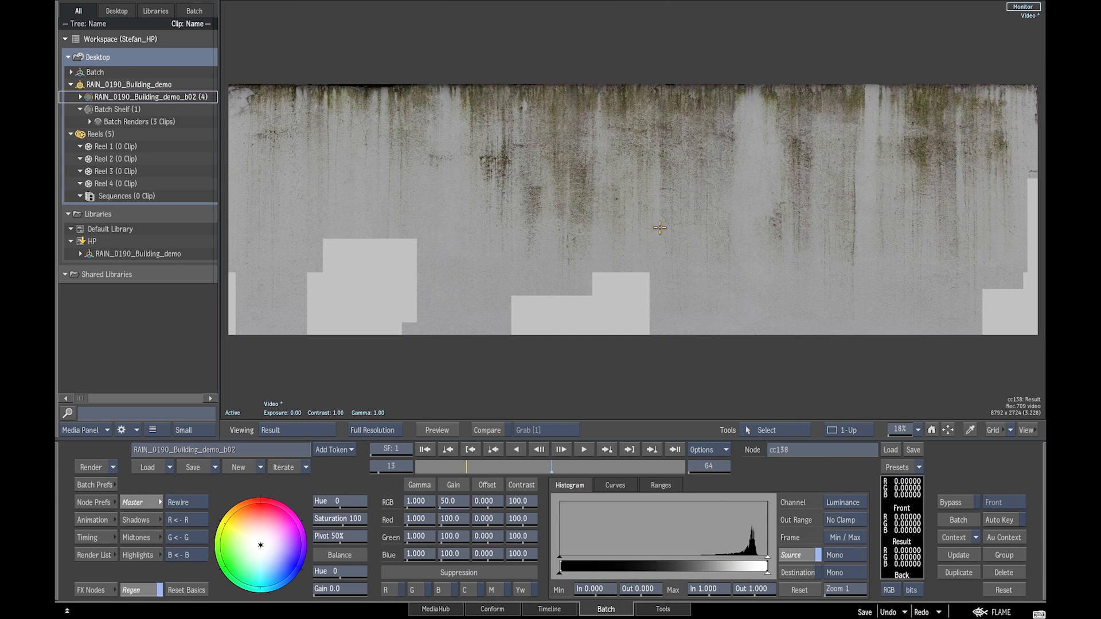
pyautogui.press('F4')
pyautogui.scroll(5, 653, 210)
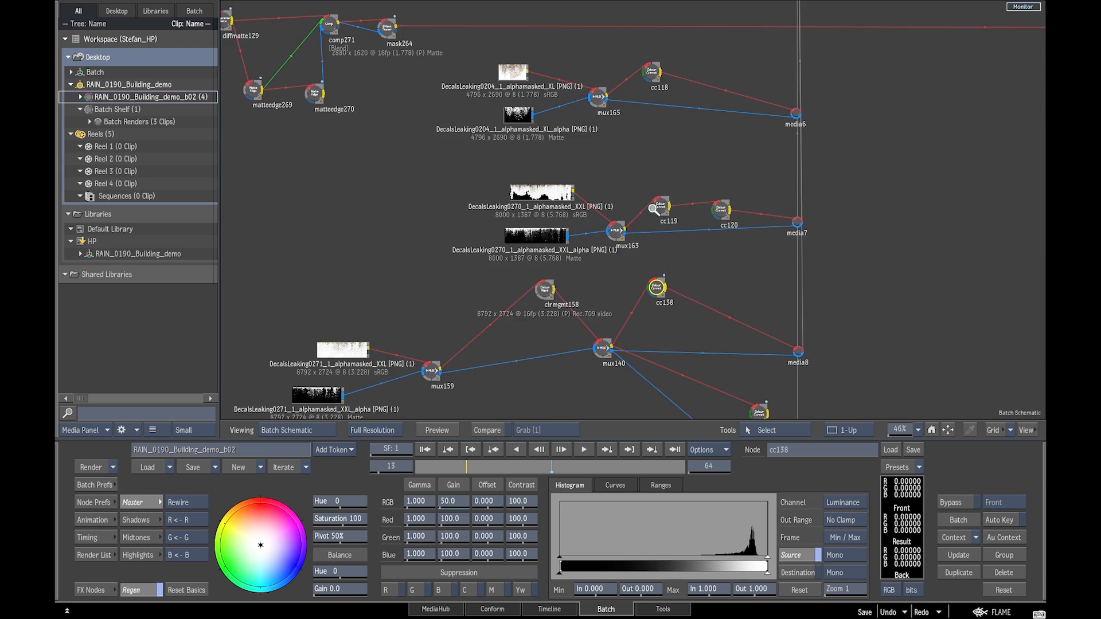
pyautogui.scroll(-5, 654, 210)
pyautogui.moveTo(727, 125); pyautogui.dragTo(650, 250)
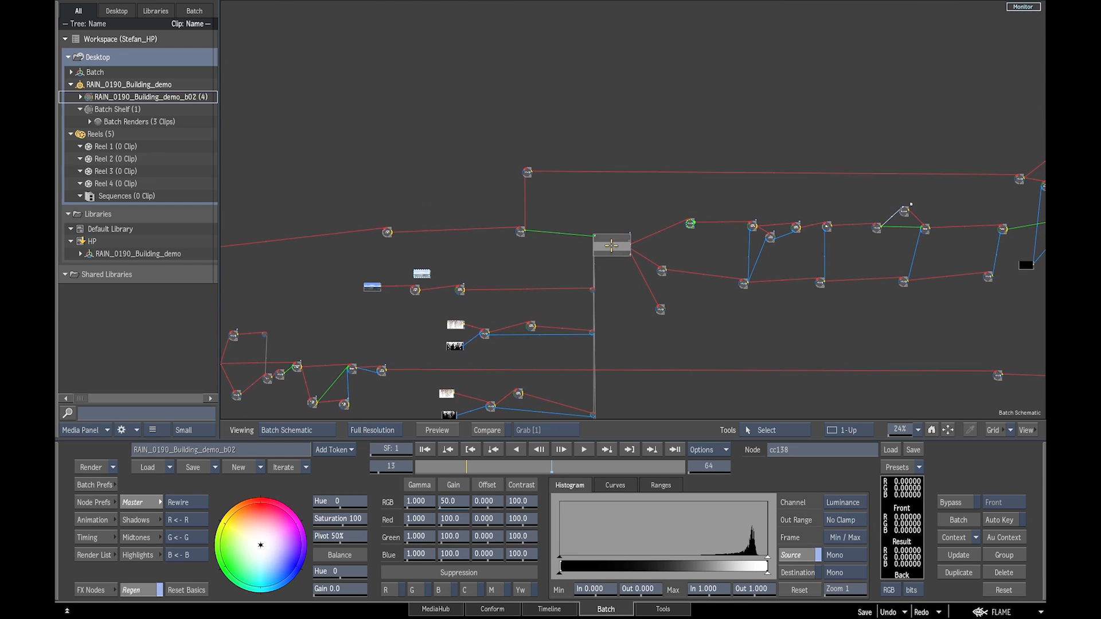
# Reopen the Bricks199 Action and inspect the Stingray ambient occlusion settings under DefaultCam alongside the Comp output
pyautogui.doubleClick(611, 246)
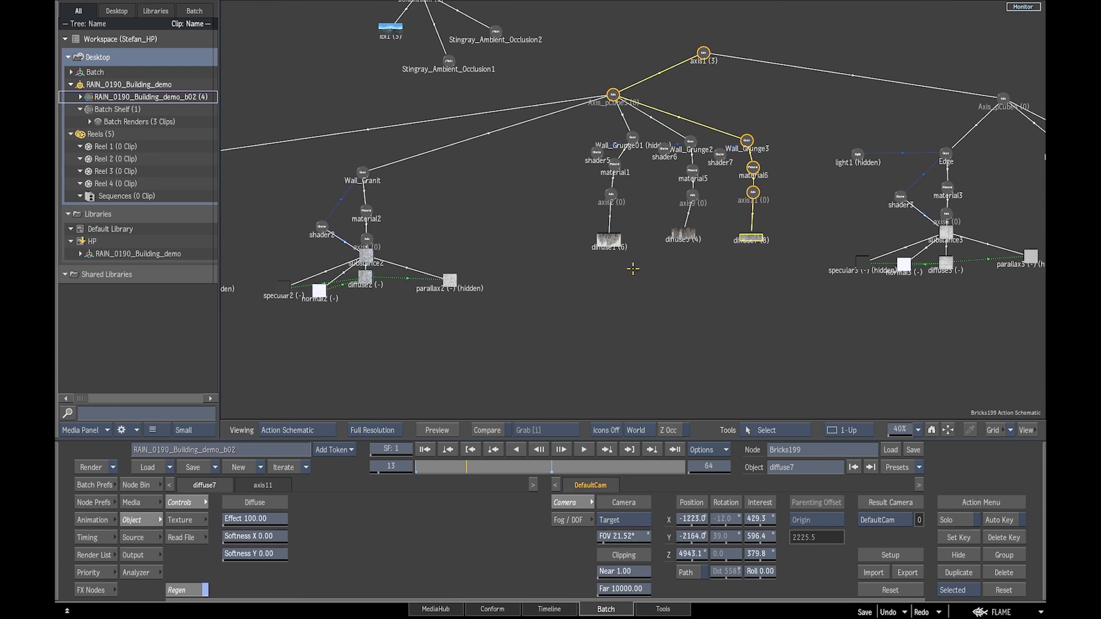
pyautogui.press('F4')
pyautogui.moveTo(641, 280); pyautogui.dragTo(609, 322)
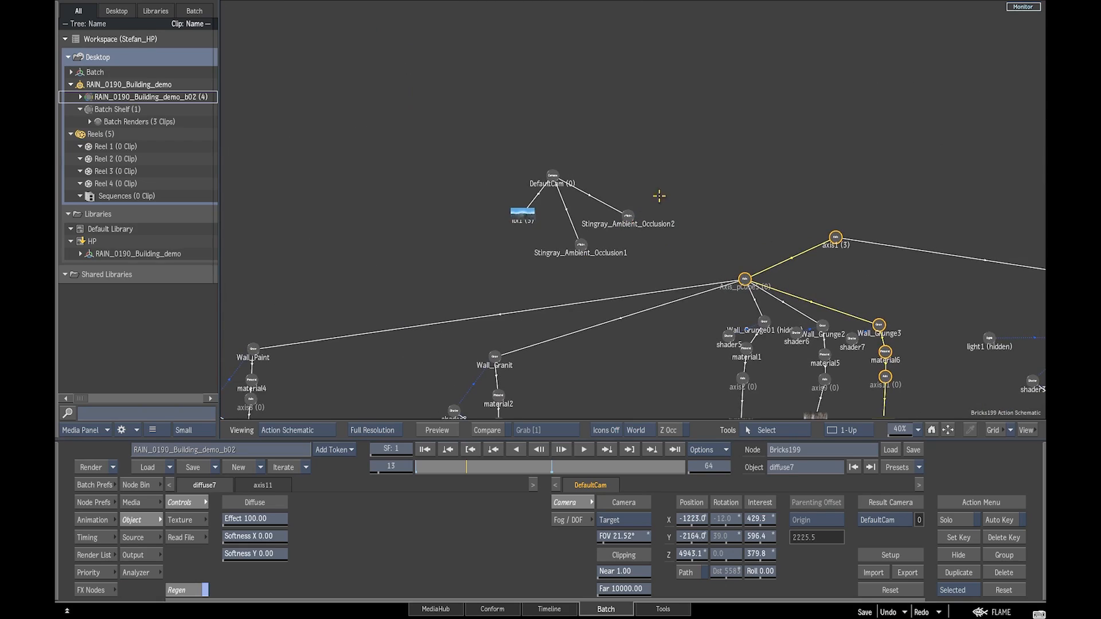
pyautogui.moveTo(569, 276); pyautogui.dragTo(567, 280)
pyautogui.press('F4')
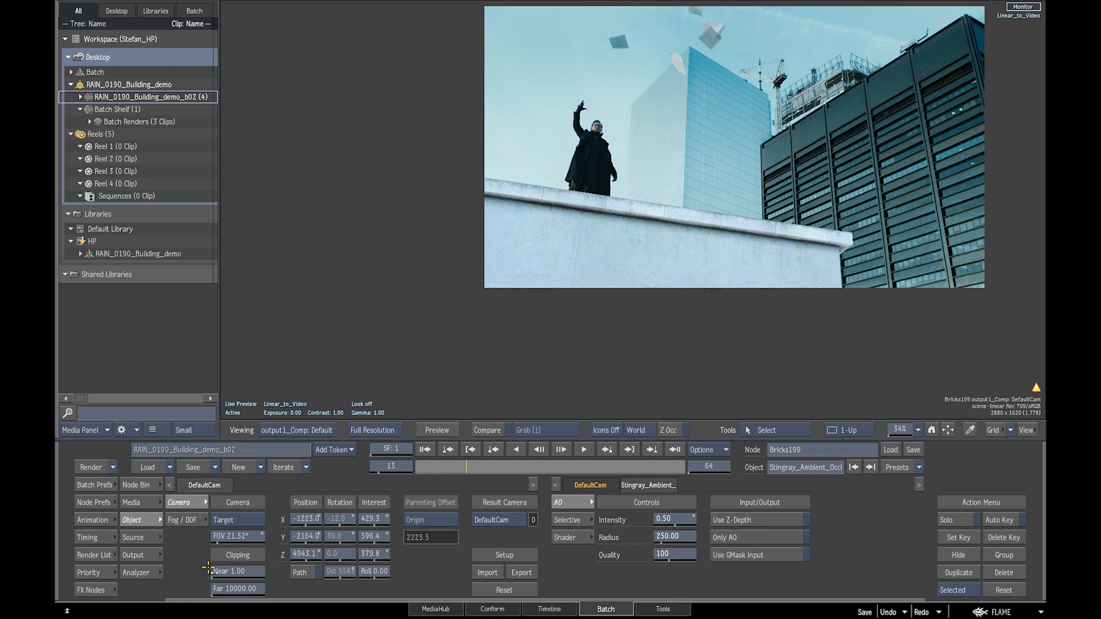
# Examine the Action's output settings and the render passes of the output1 Comp layer
pyautogui.click(138, 554)
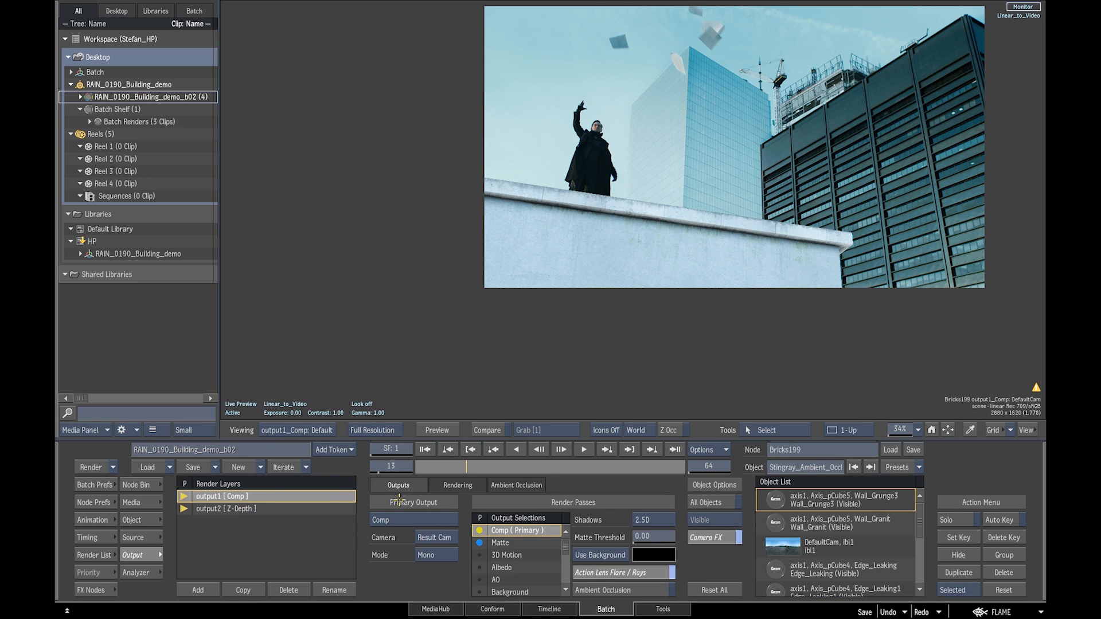
pyautogui.moveTo(566, 545)
pyautogui.mouseDown()
pyautogui.moveTo(566, 560)
pyautogui.moveTo(565, 542)
pyautogui.mouseUp()
pyautogui.press('Escape')
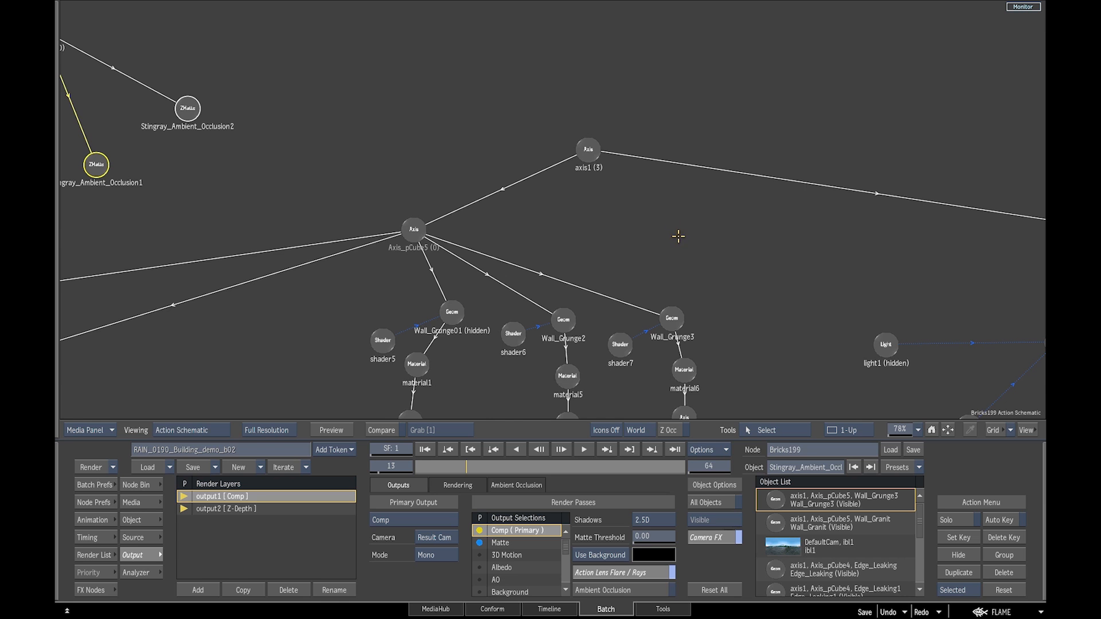
# Select the parent axis1 in the Action schematic and examine the wall's edge and stains close up in Context 2
pyautogui.moveTo(682, 234); pyautogui.dragTo(762, 178)
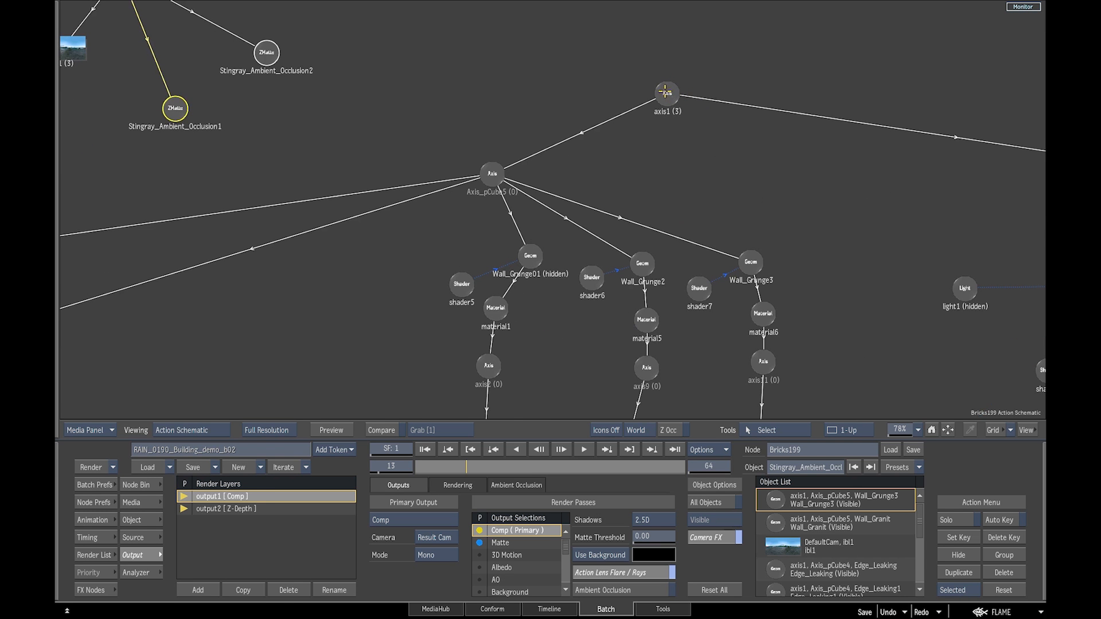
pyautogui.click(667, 93)
pyautogui.press('Escape')
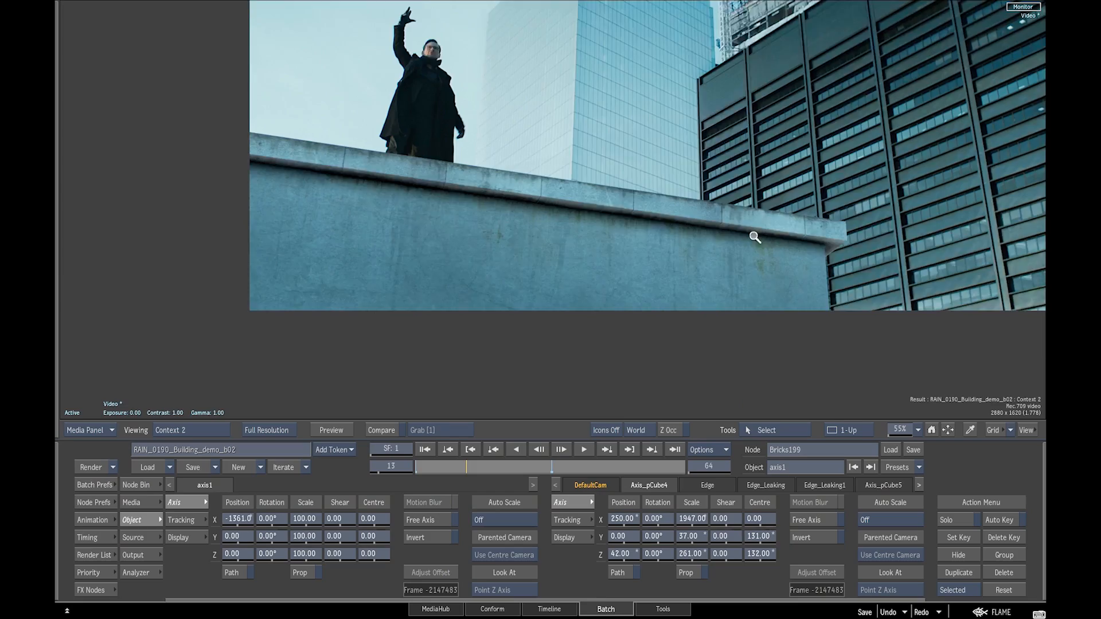
pyautogui.scroll(3, 752, 238)
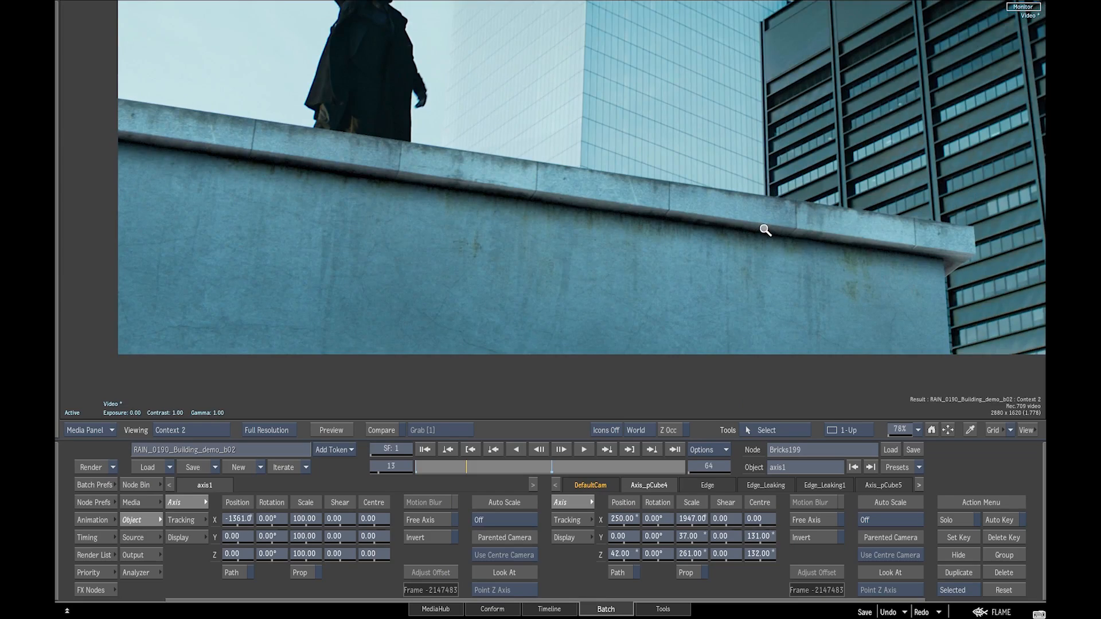
pyautogui.scroll(3, 765, 230)
pyautogui.scroll(-1, 758, 233)
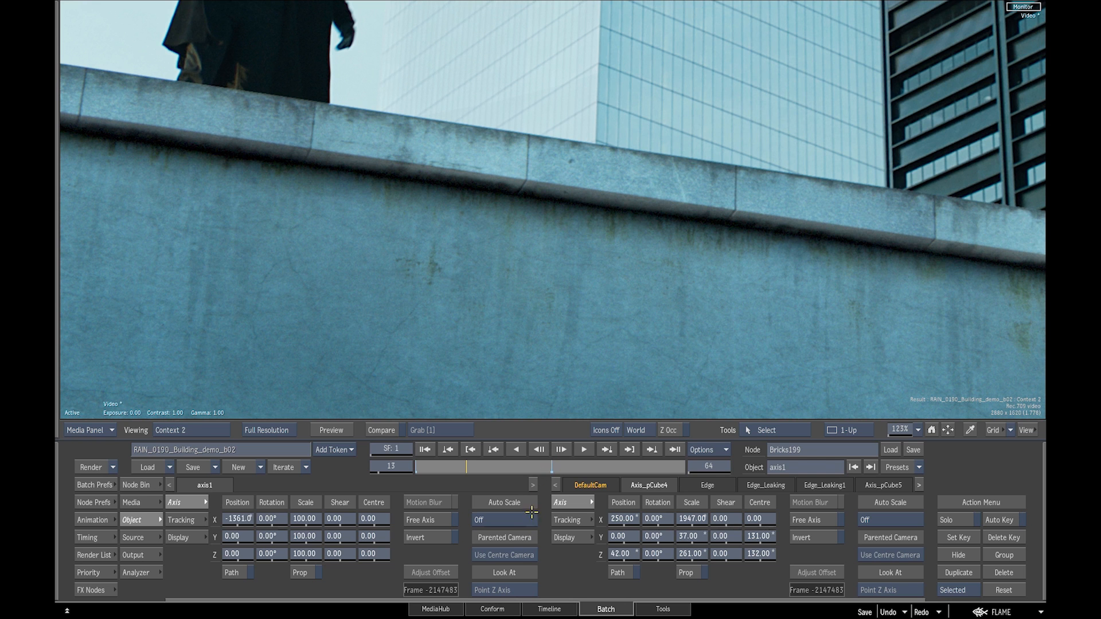
# Slide the whole wall sideways in the shot by setting axis1's X position to -790
pyautogui.press('F8')
pyautogui.moveTo(475, 321); pyautogui.dragTo(481, 294)
pyautogui.press('F2')
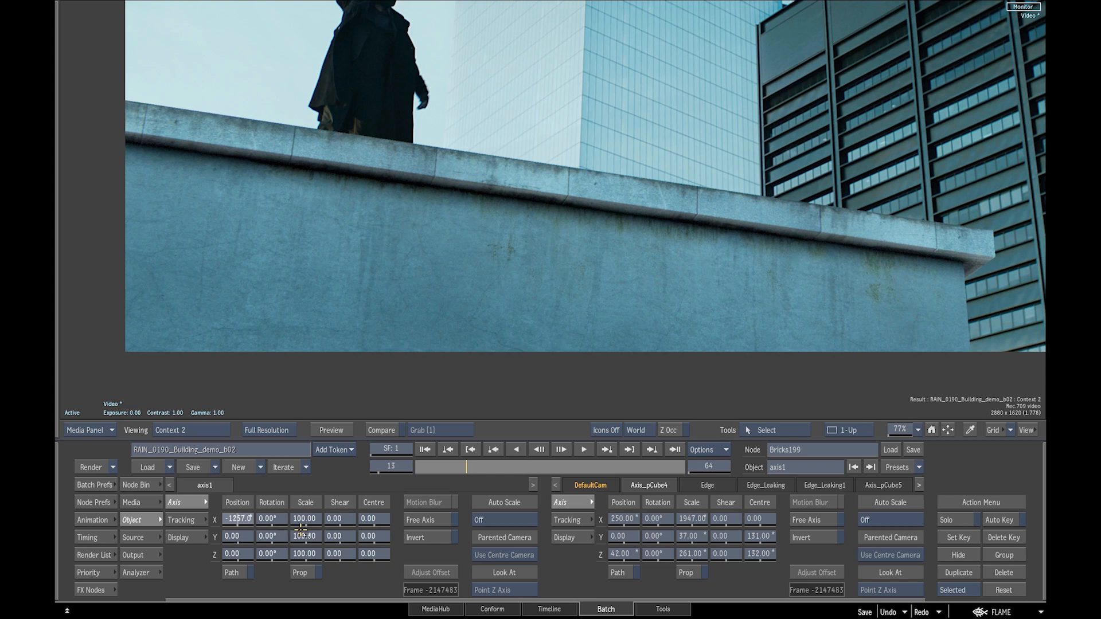
pyautogui.moveTo(298, 530); pyautogui.dragTo(430, 527)
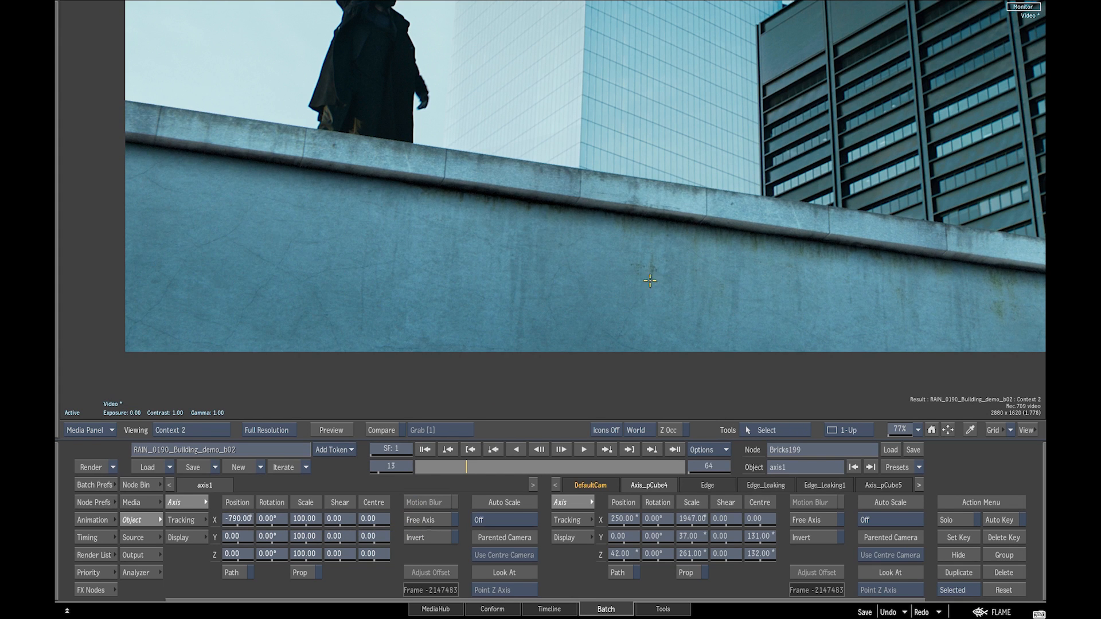
pyautogui.scroll(-2, 652, 281)
pyautogui.scroll(-2, 647, 284)
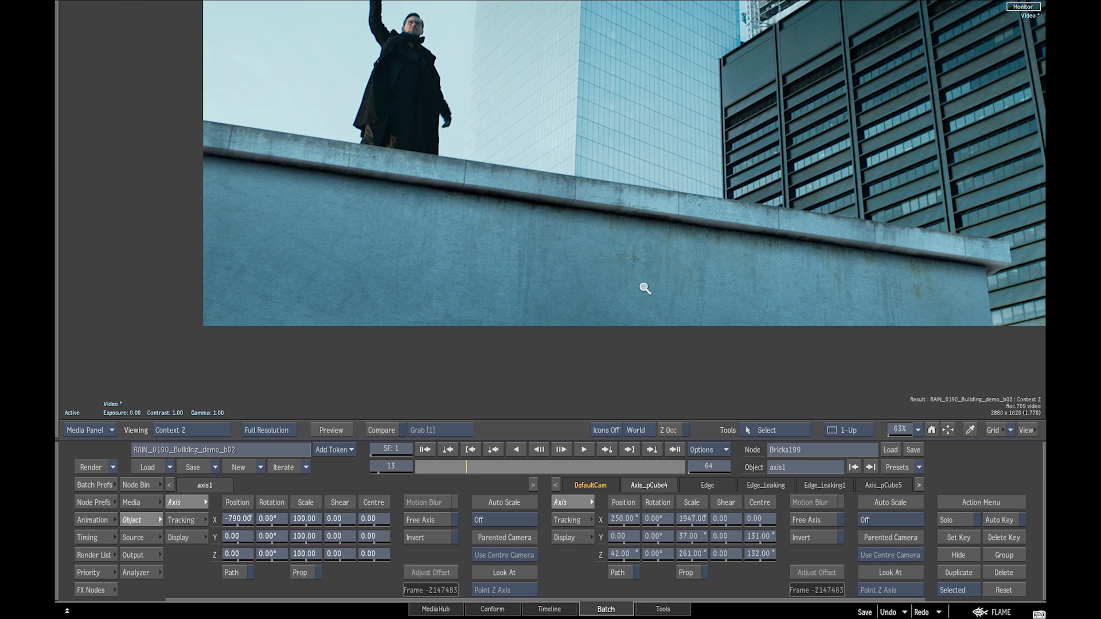
# Try axis1 X positions of -352 and -133 to extend the wall across the frame, and undo both moves
pyautogui.moveTo(251, 519); pyautogui.dragTo(628, 390)
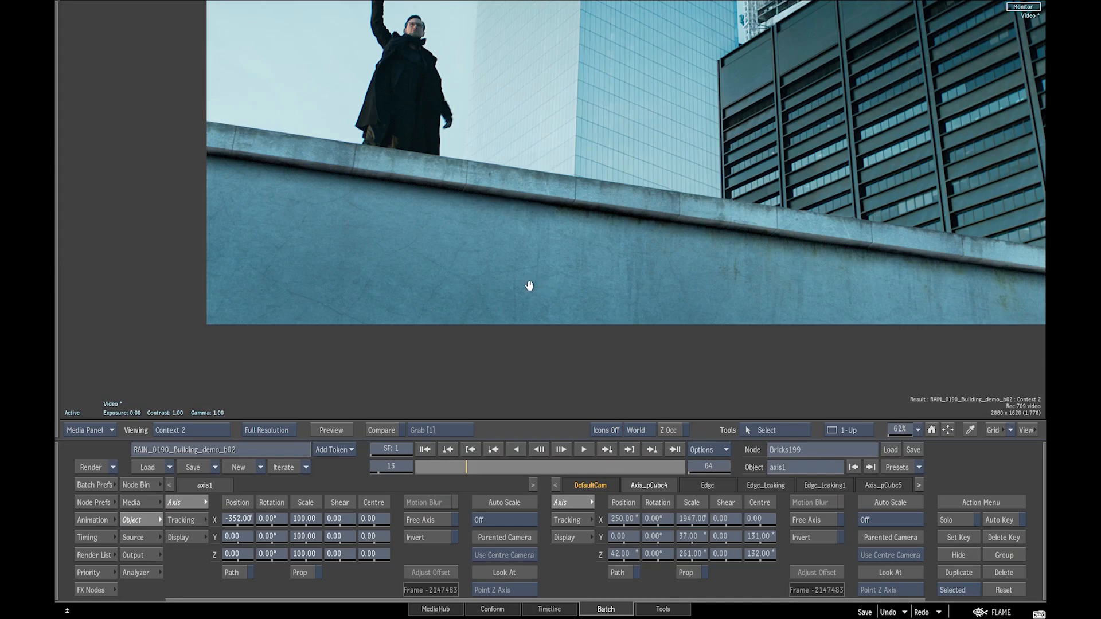
pyautogui.moveTo(529, 286)
pyautogui.mouseDown()
pyautogui.moveTo(515, 293)
pyautogui.moveTo(537, 298)
pyautogui.mouseUp()
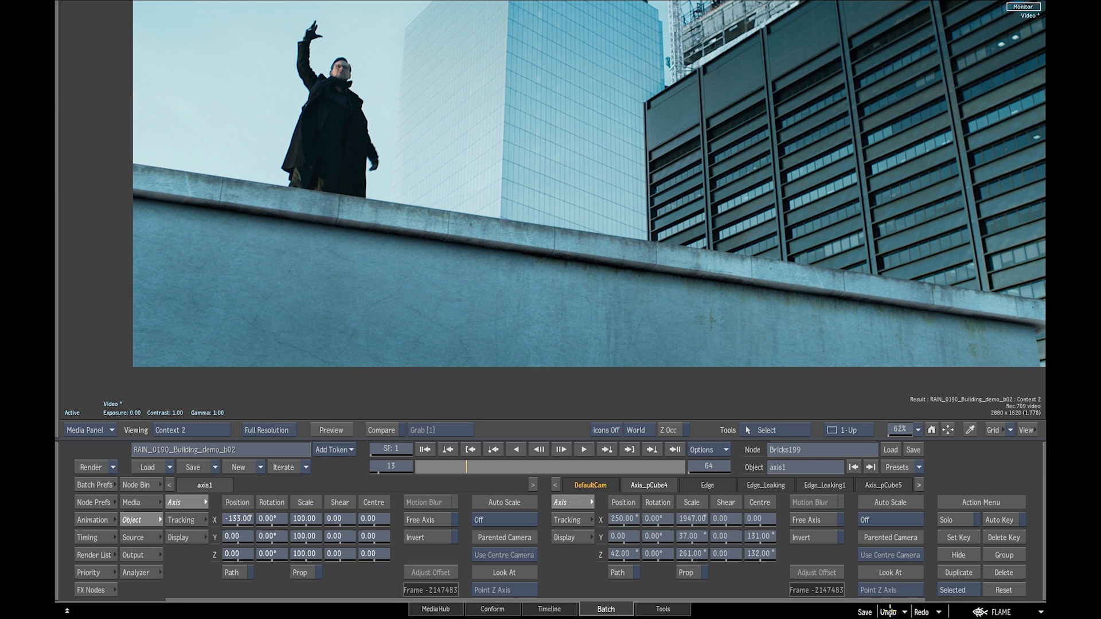
pyautogui.click(888, 612)
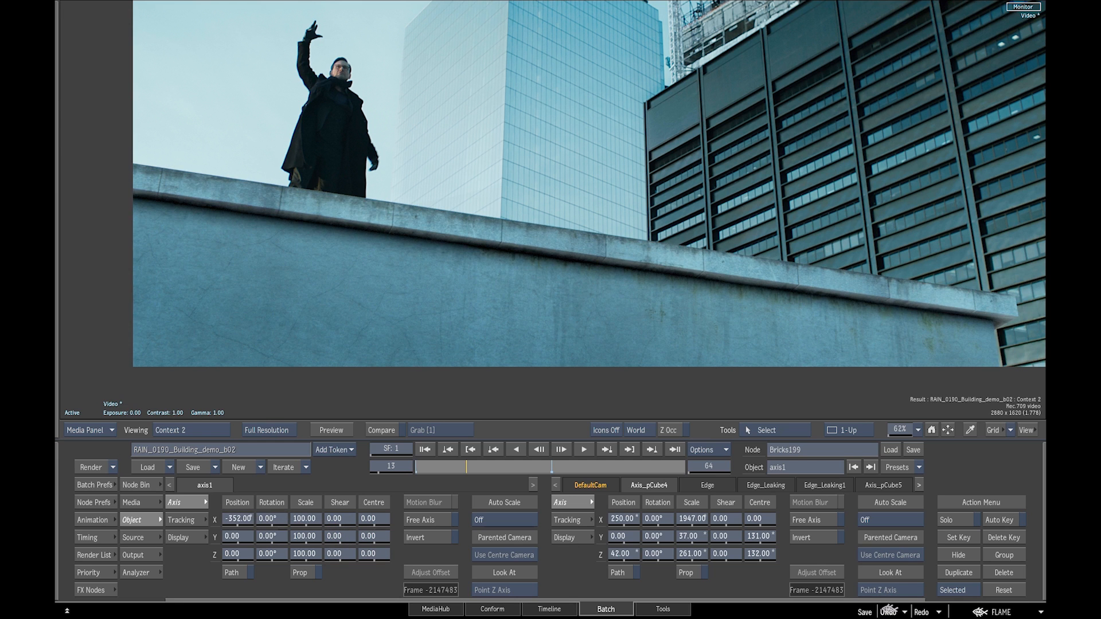
pyautogui.click(888, 611)
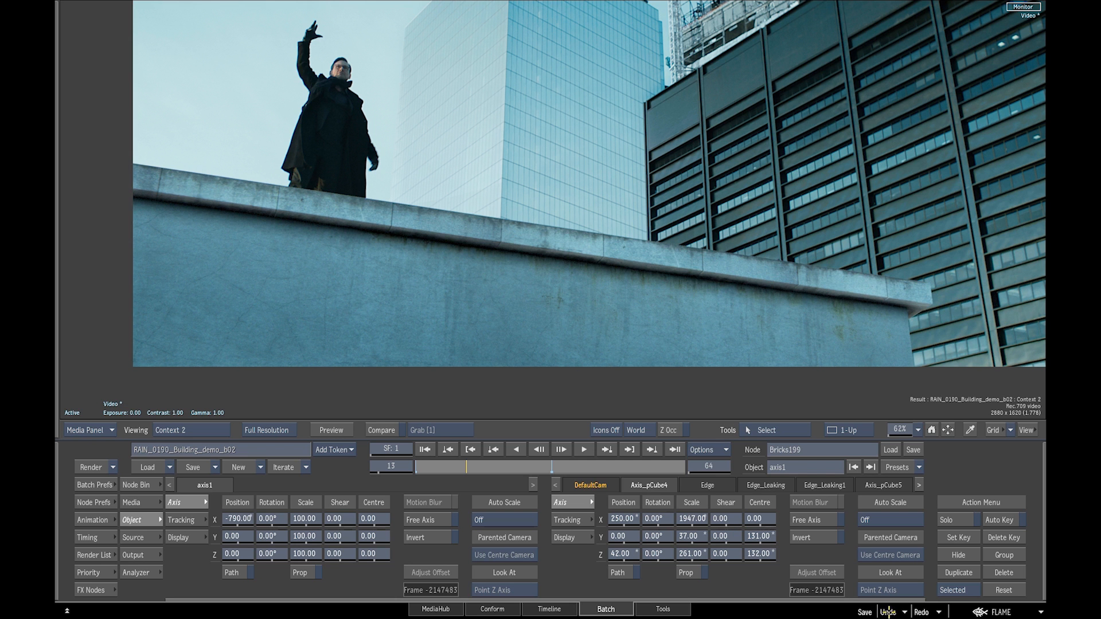